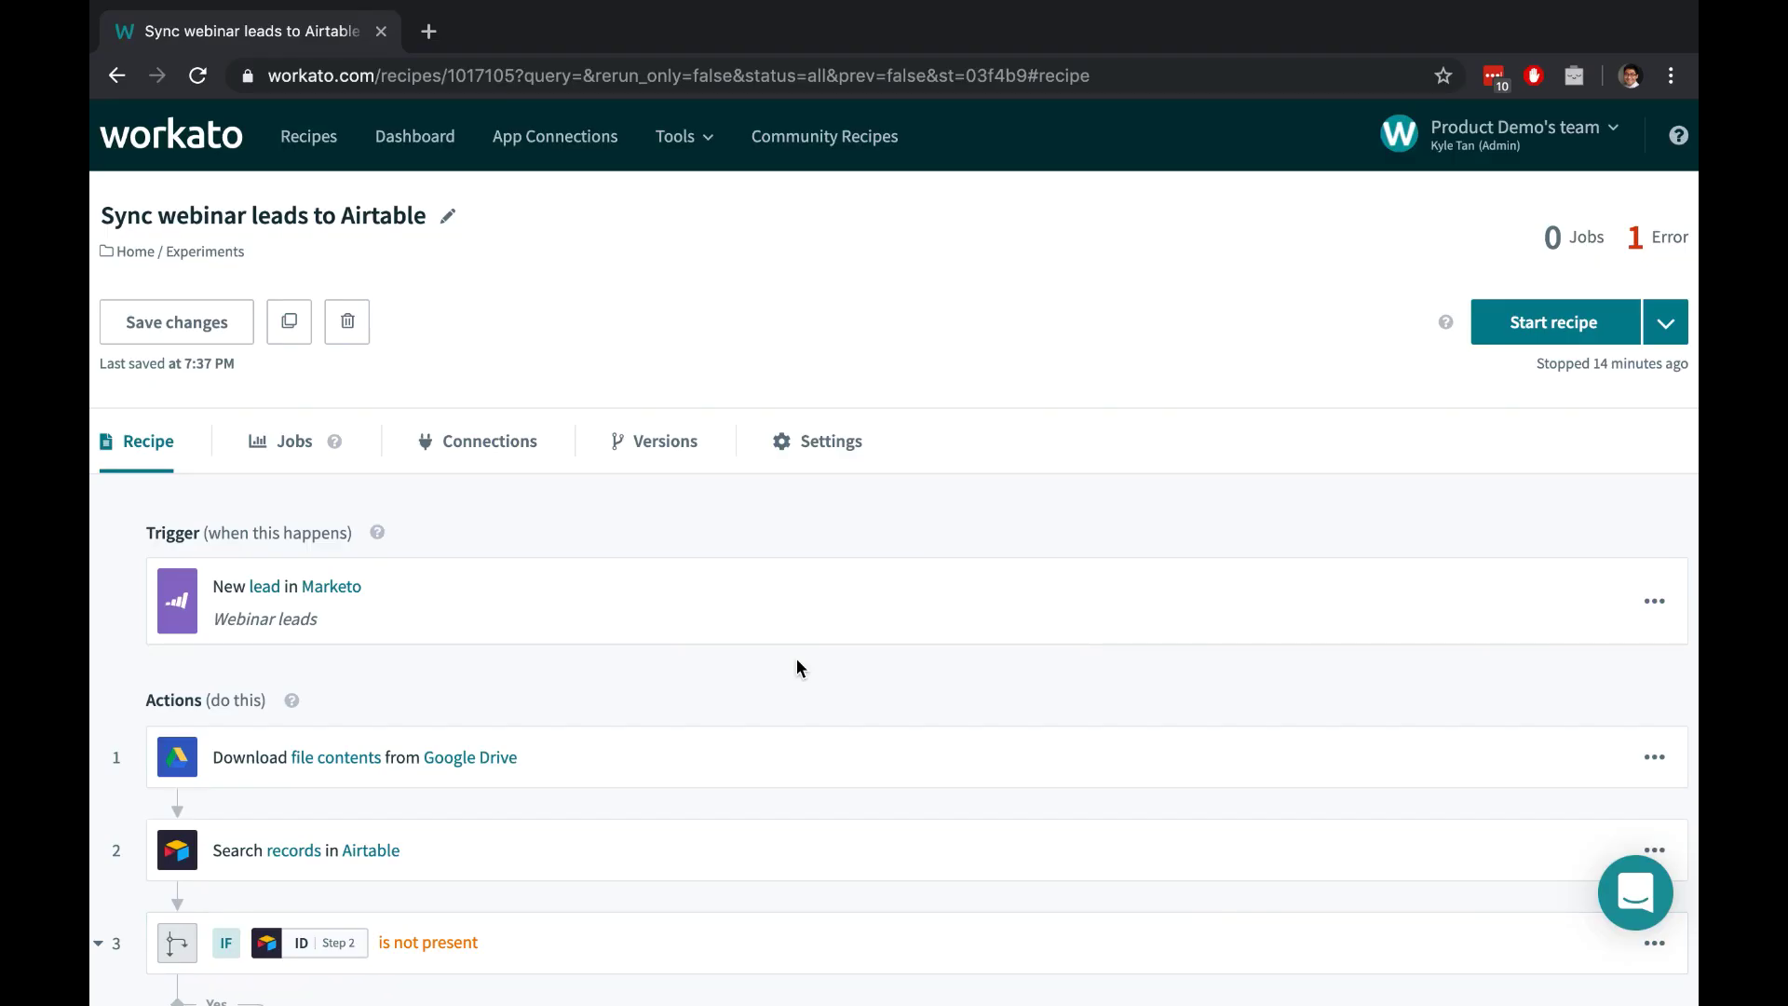
Step: Open the recipe's Jobs list to reach the failed job's report
left_click(306, 464)
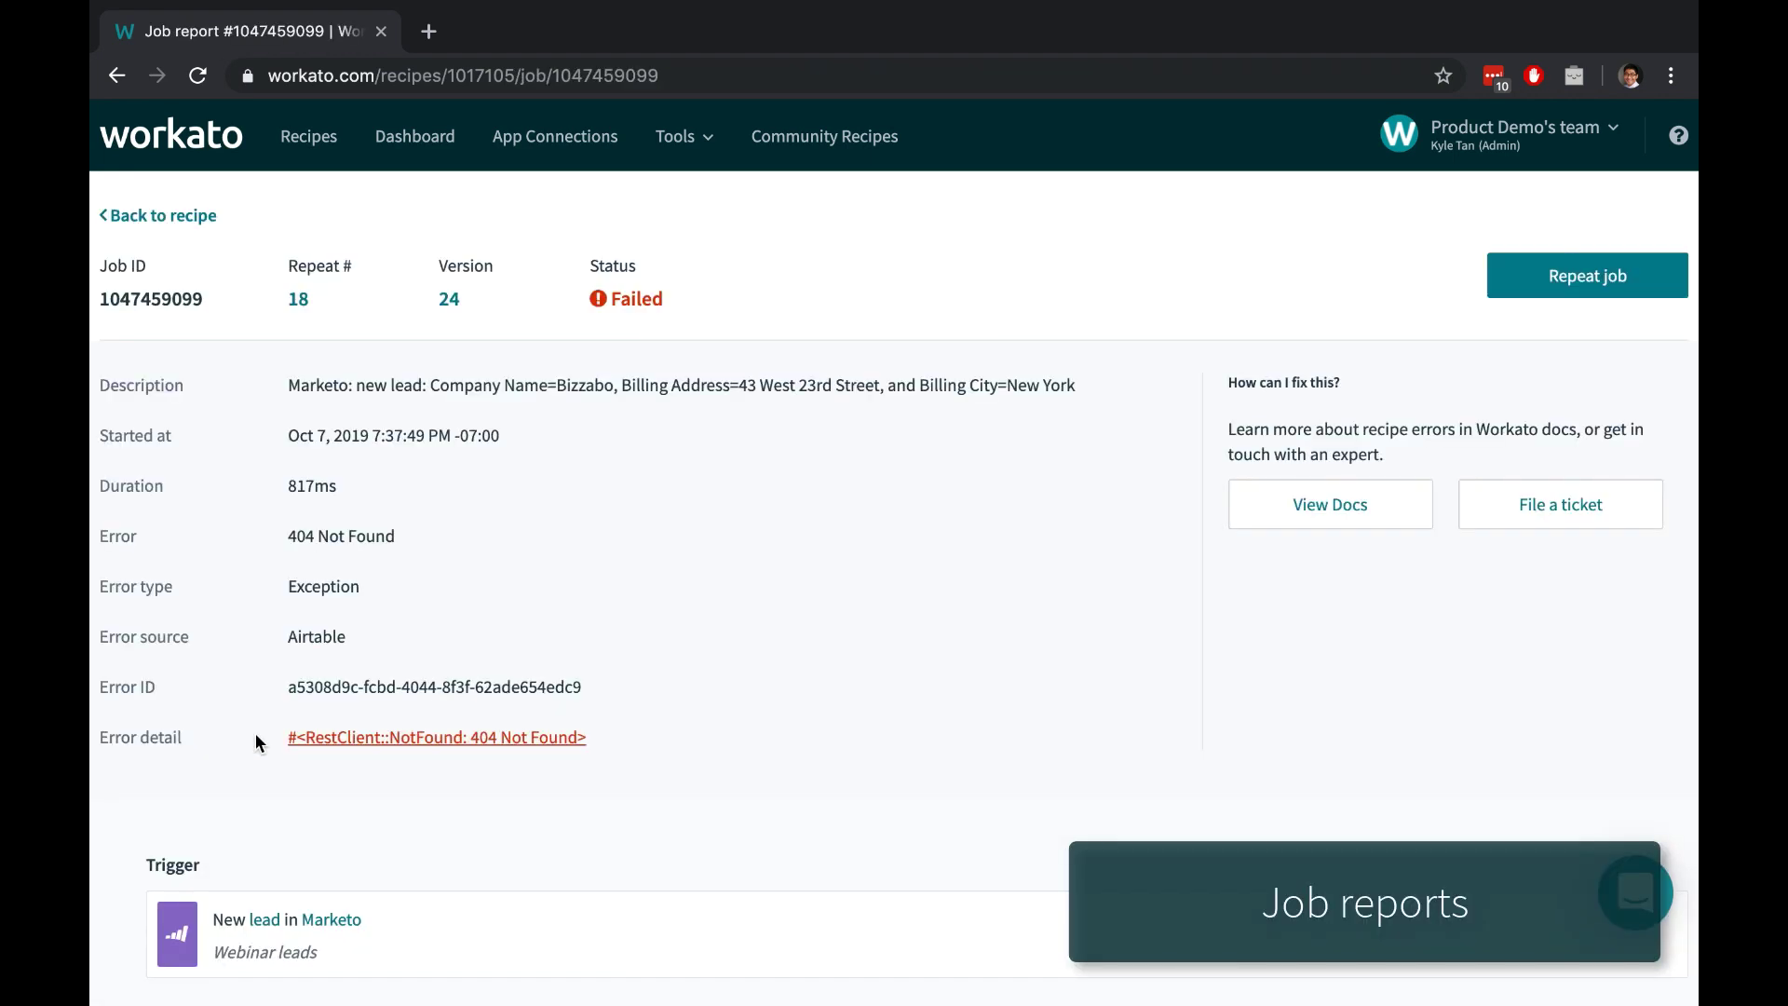
scroll(254, 732, "down", 3)
scroll(254, 733, "down", 3)
left_click_drag(270, 722, 371, 721)
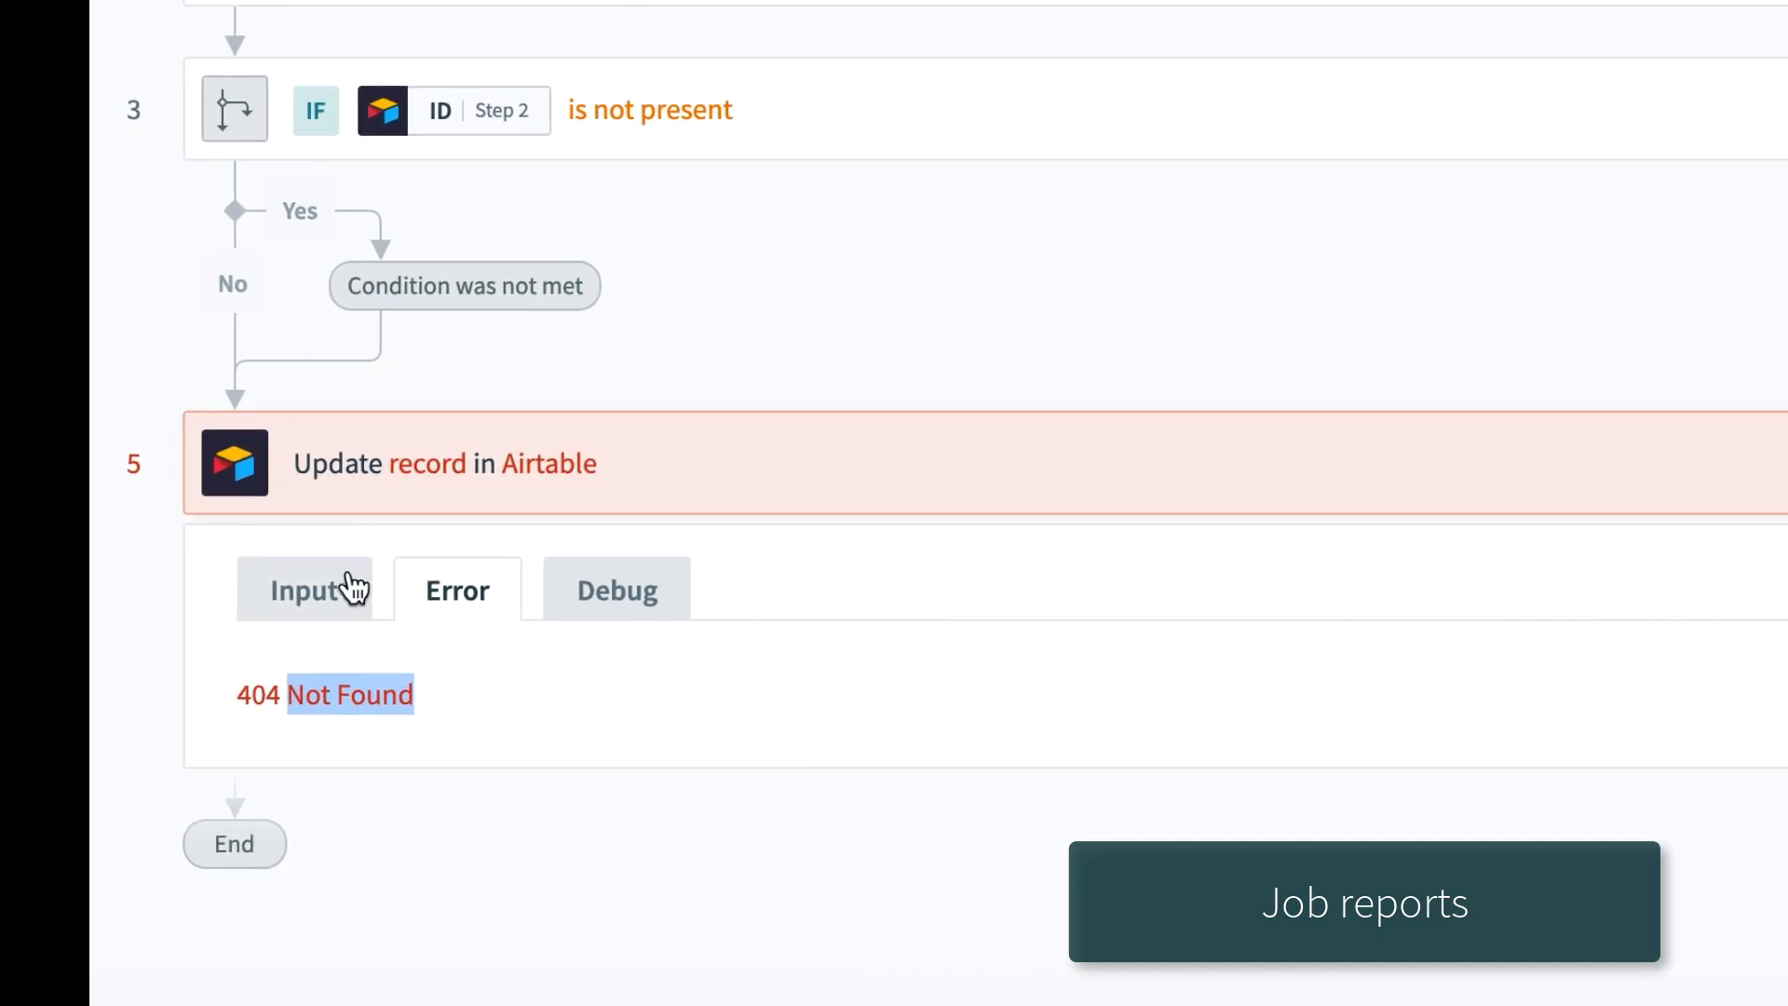
Step: View the failed Update record step's Input and highlight its id value
left_click(347, 588)
left_click_drag(648, 503, 734, 504)
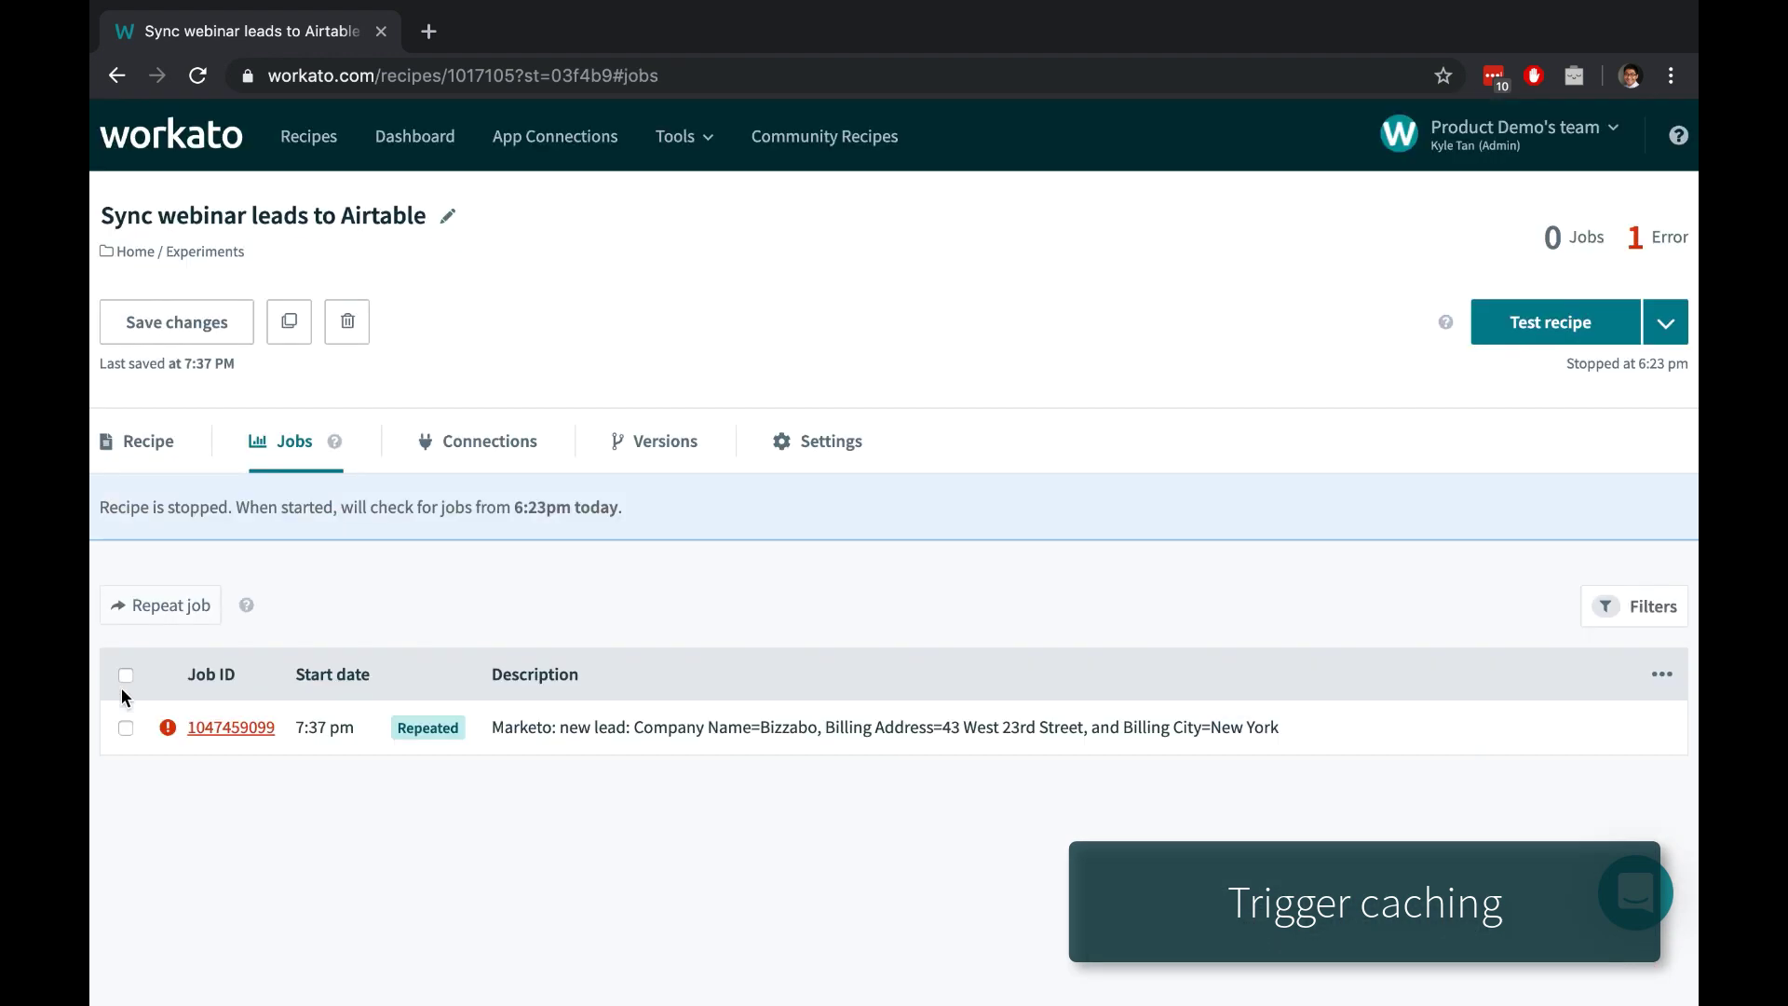
Step: Select the failed job and repeat it, now failing with 422 Unprocessable Entity
left_click(127, 727)
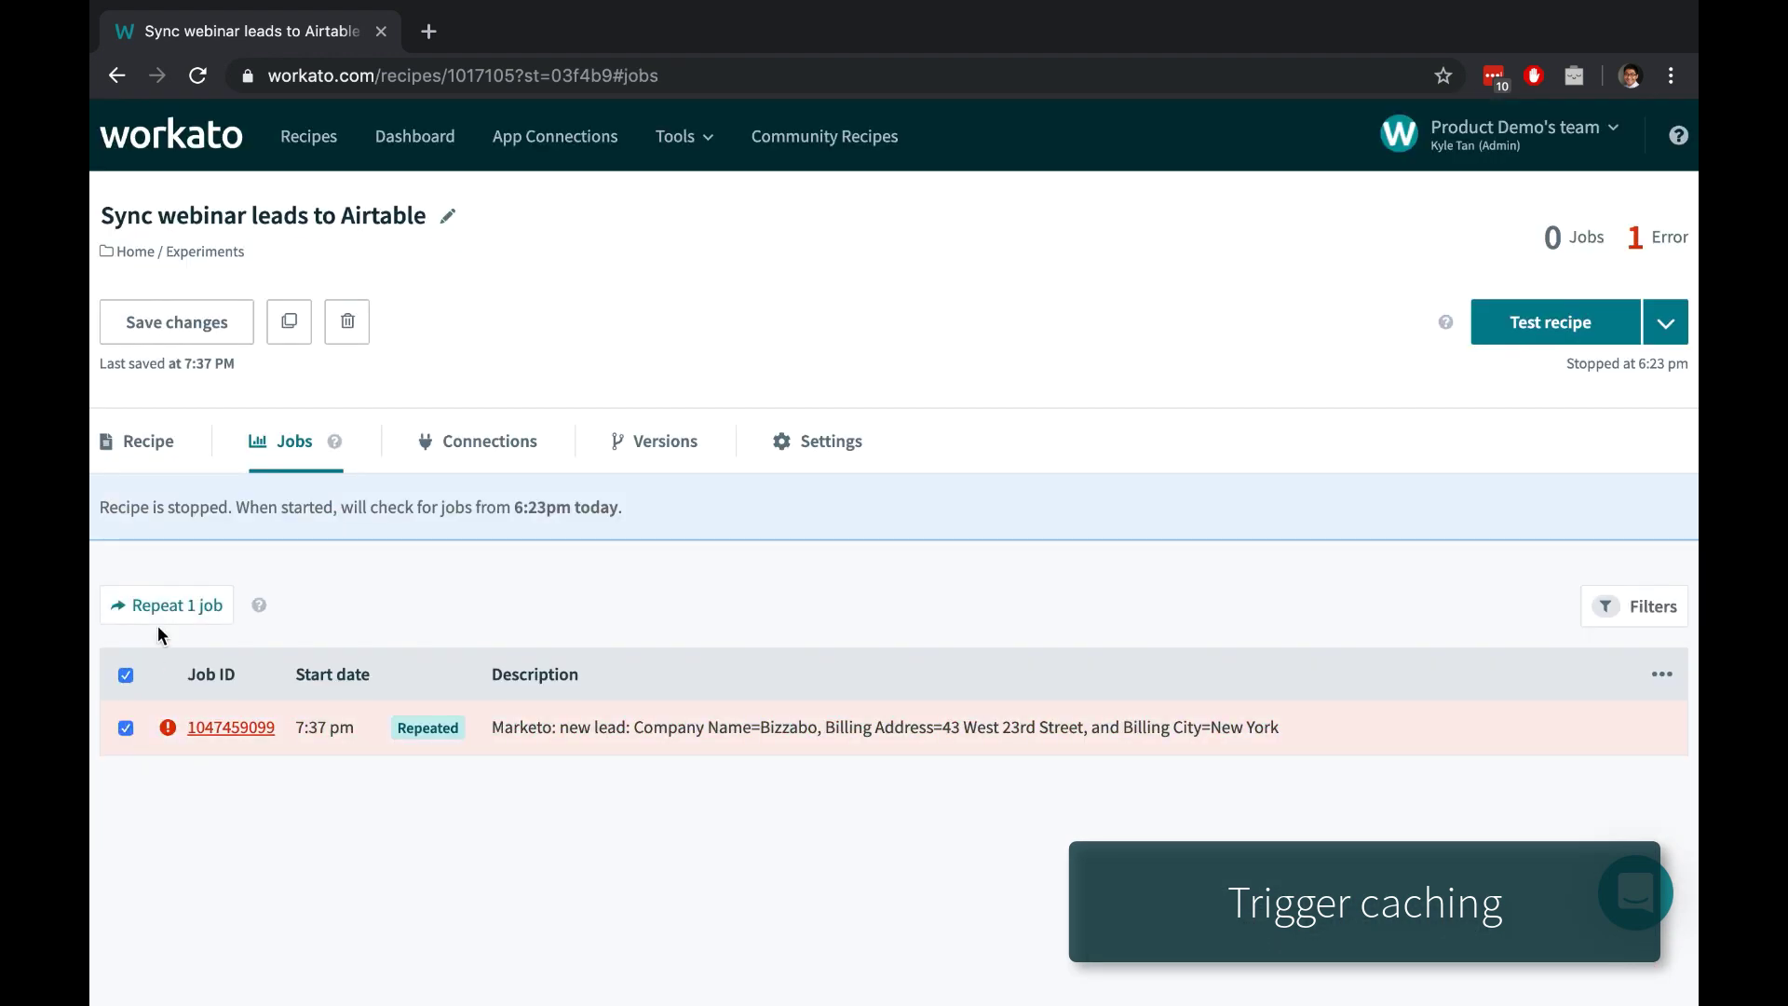
left_click(162, 607)
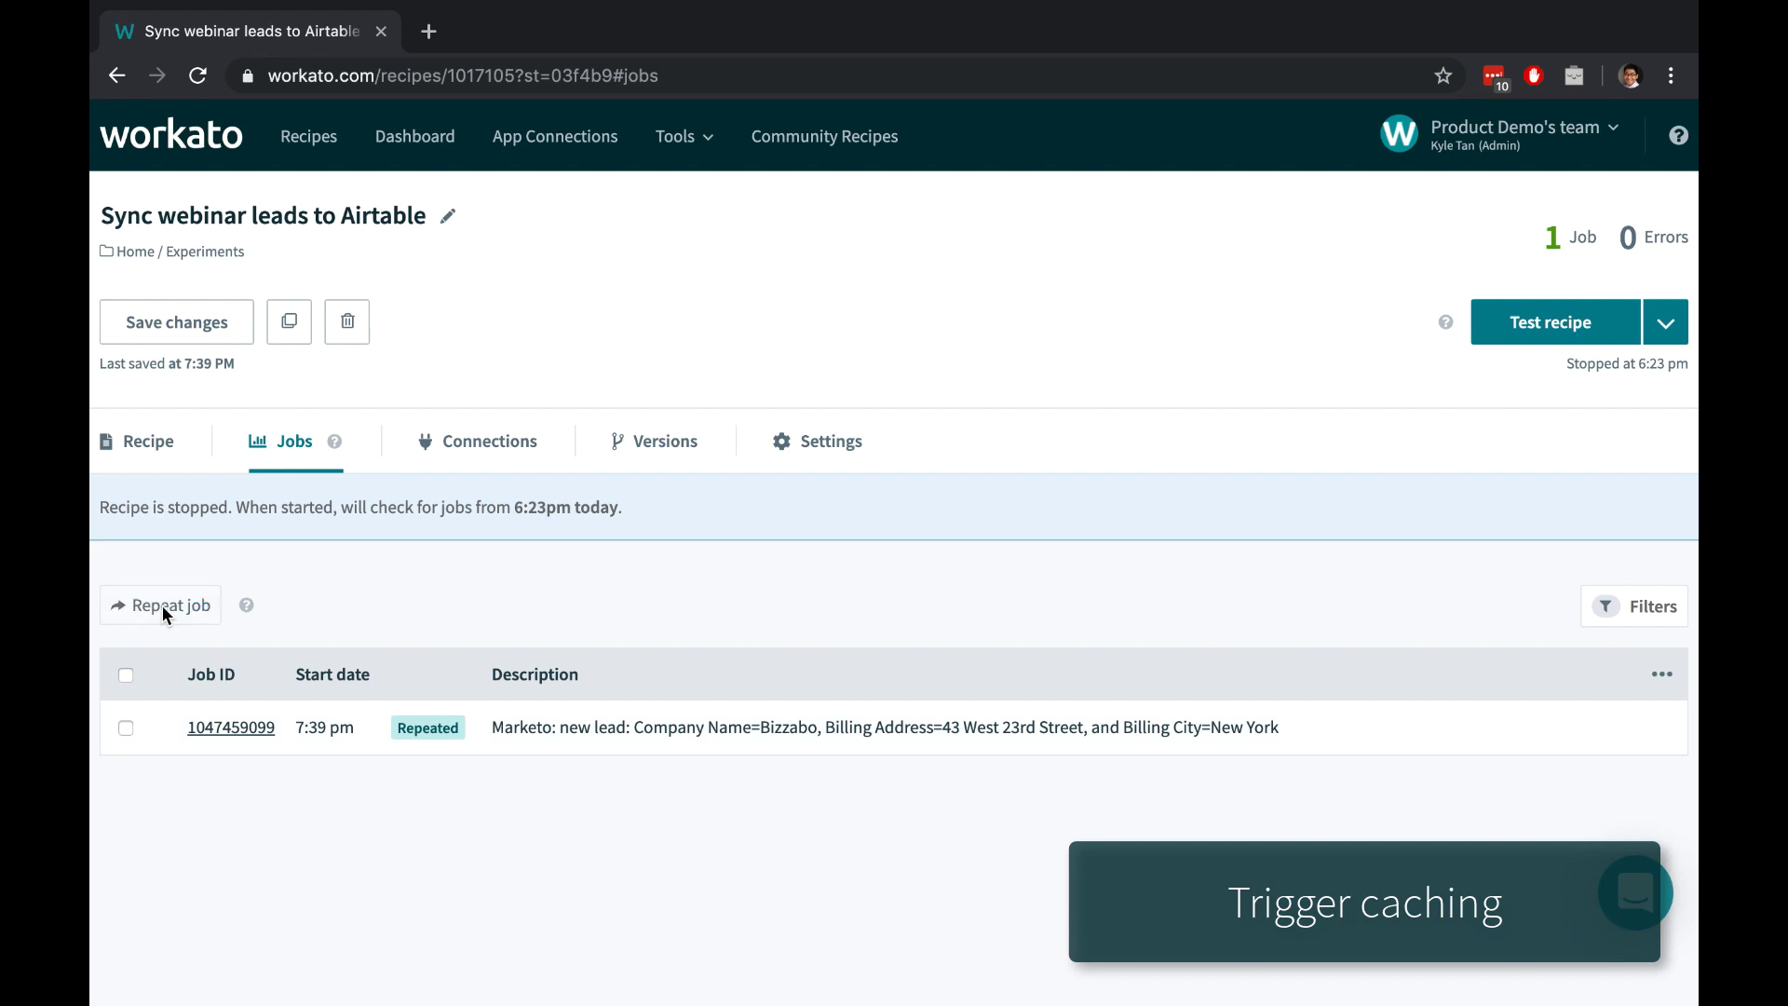
Step: Open the failed job's report, highlight the Unprocessable Entity error, and repeat the job again
left_click(232, 726)
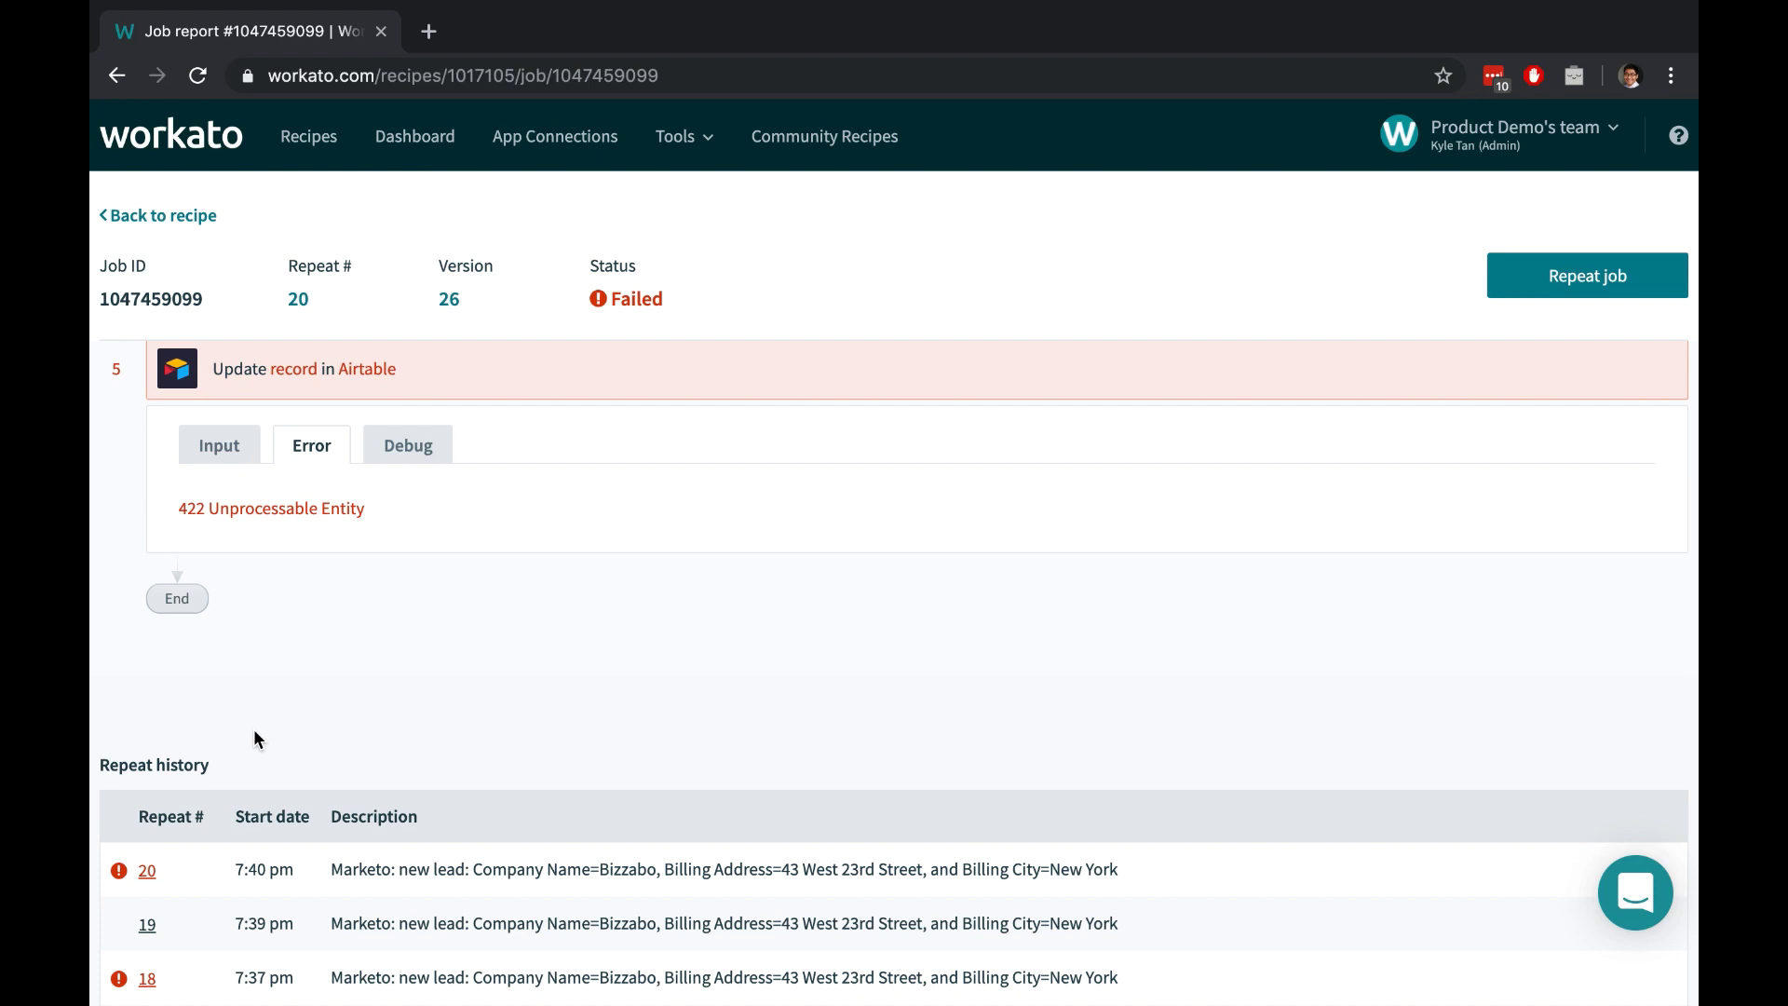
left_click_drag(209, 508, 365, 510)
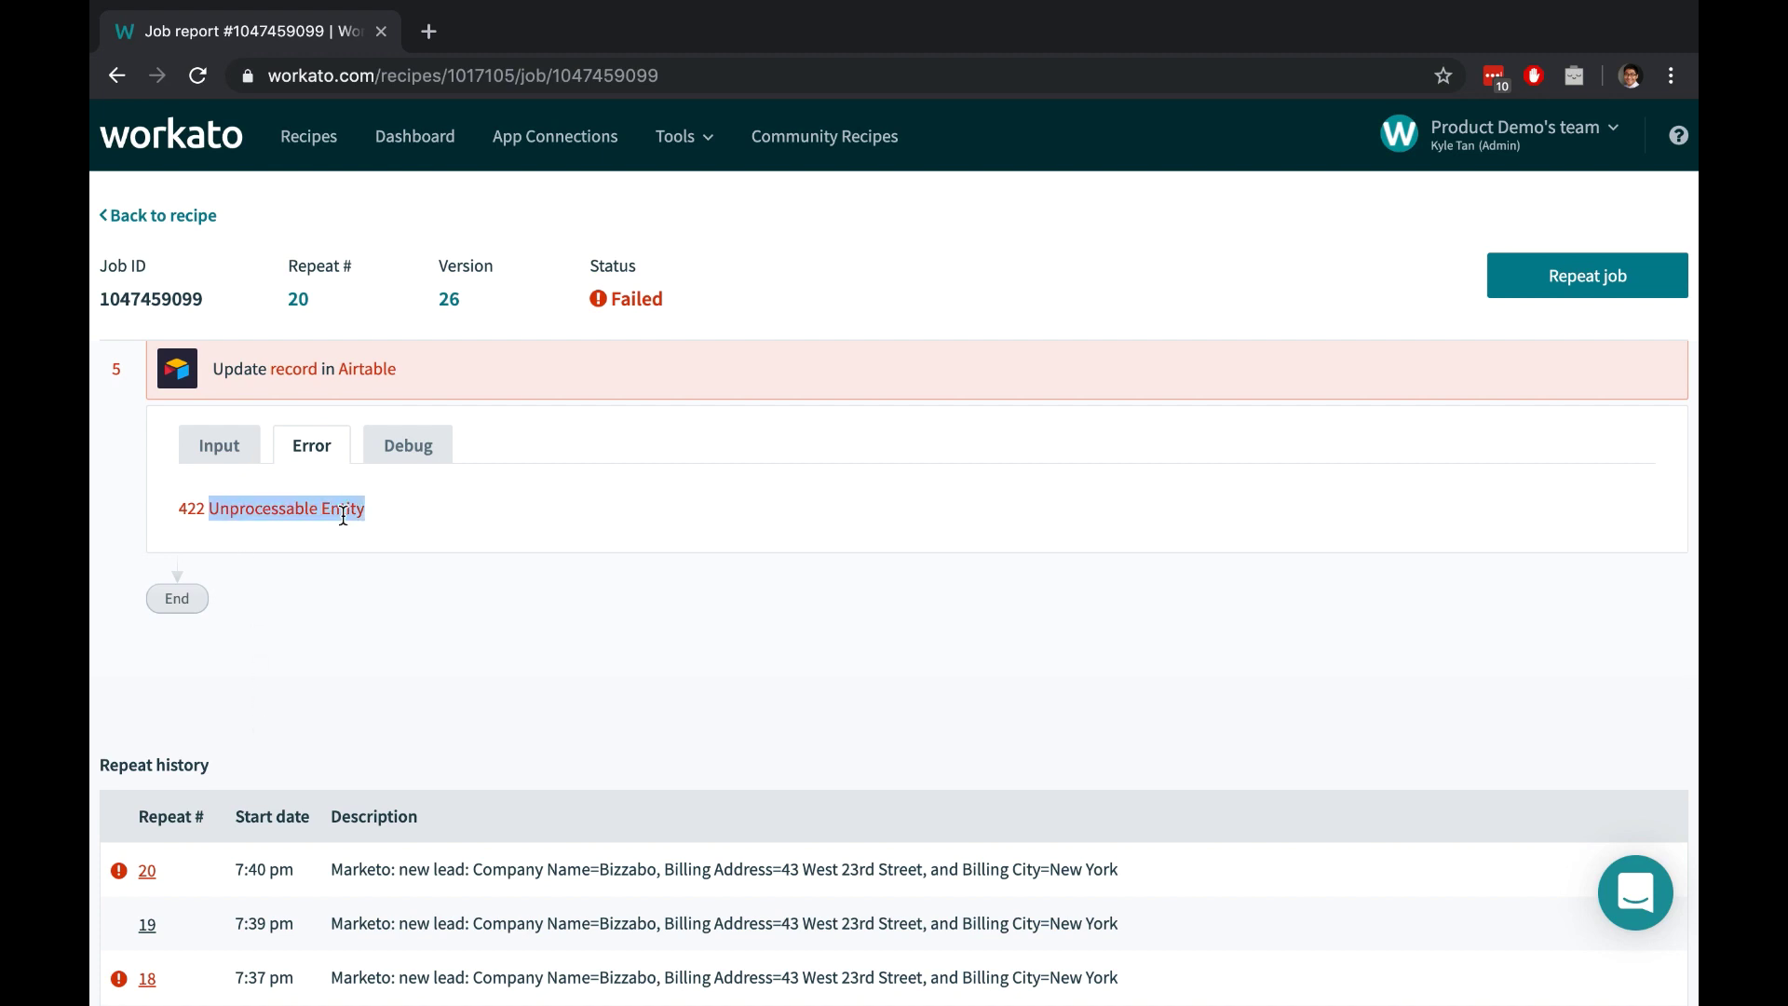
left_click(1506, 279)
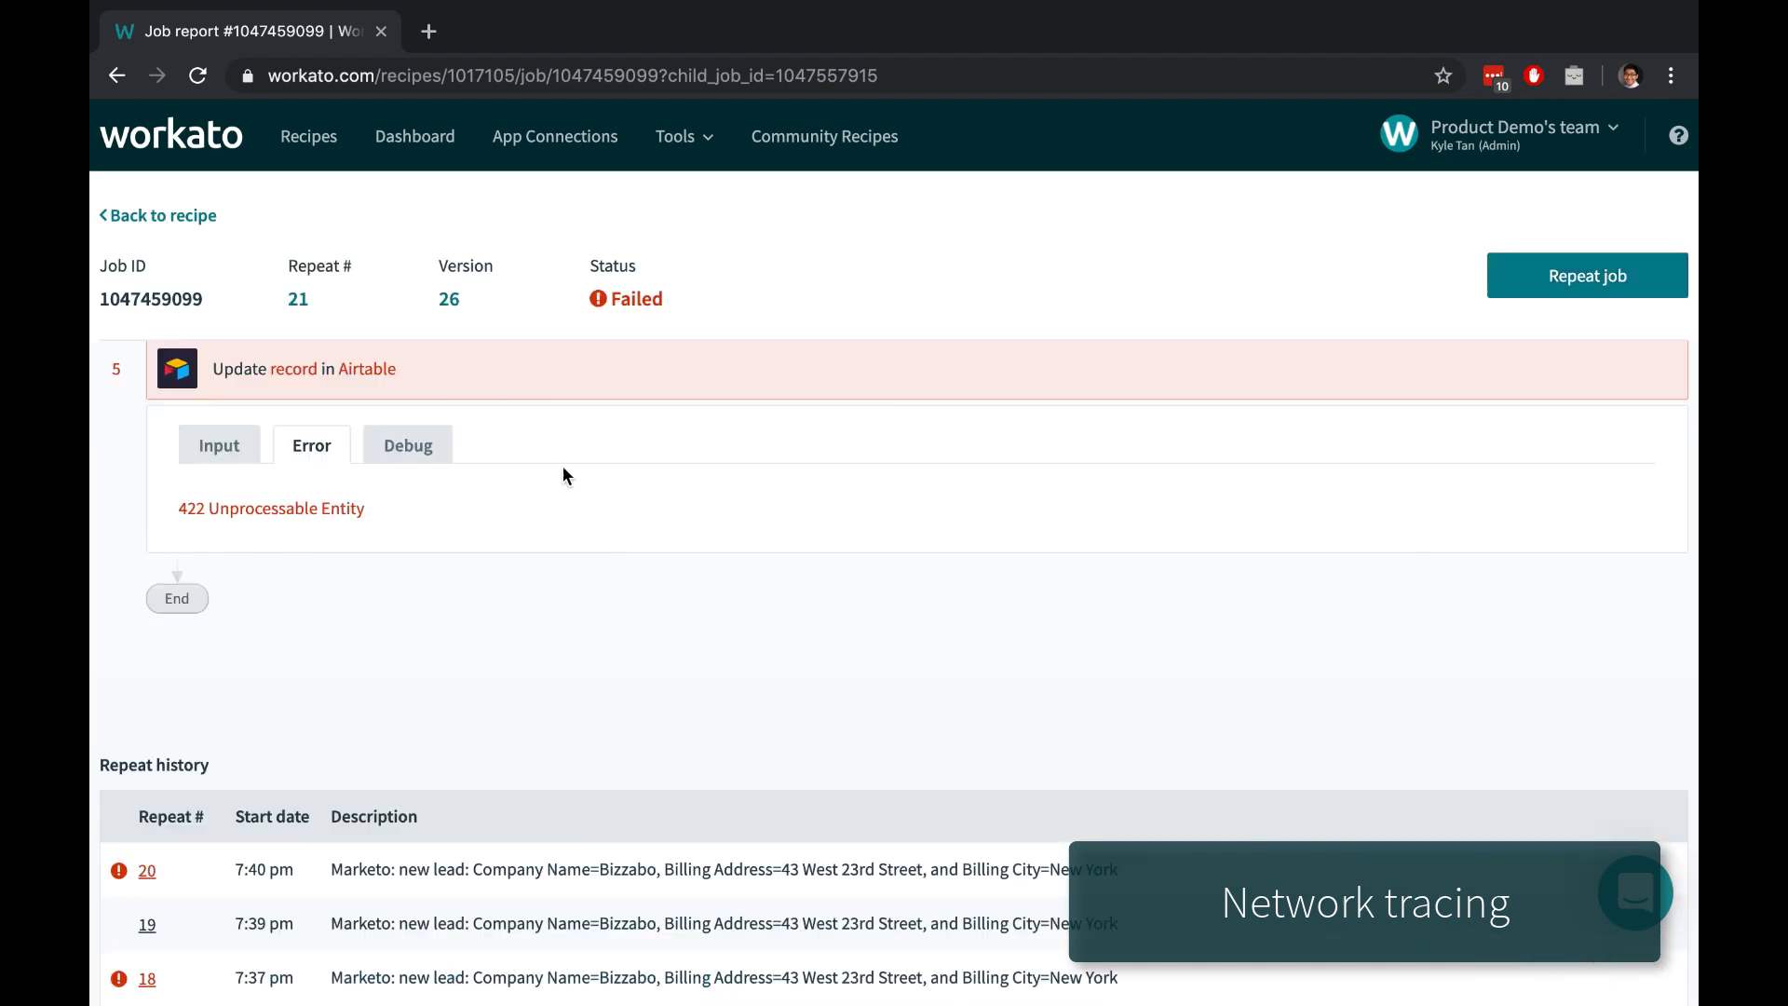
Step: In the Debug network trace, inspect the GET response's tables and fields objects
left_click(433, 458)
left_click(466, 655)
scroll(467, 663, "down", 1)
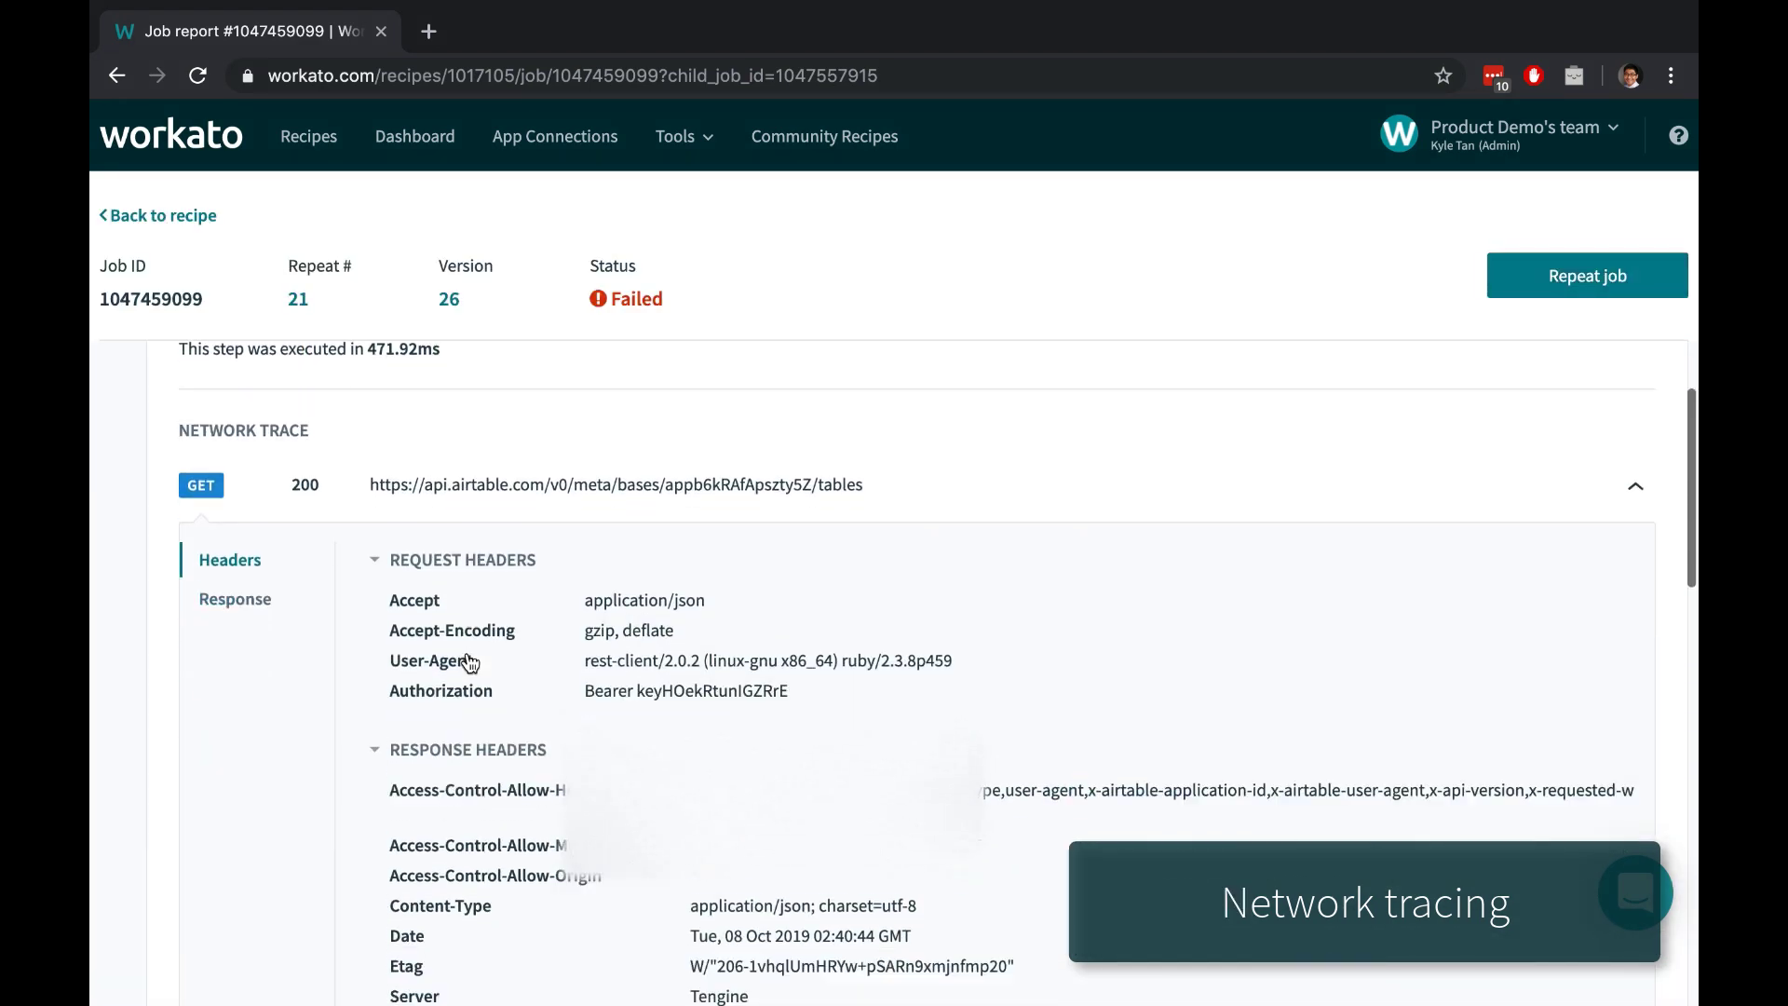
scroll(467, 662, "down", 1)
left_click(237, 470)
left_click(437, 465)
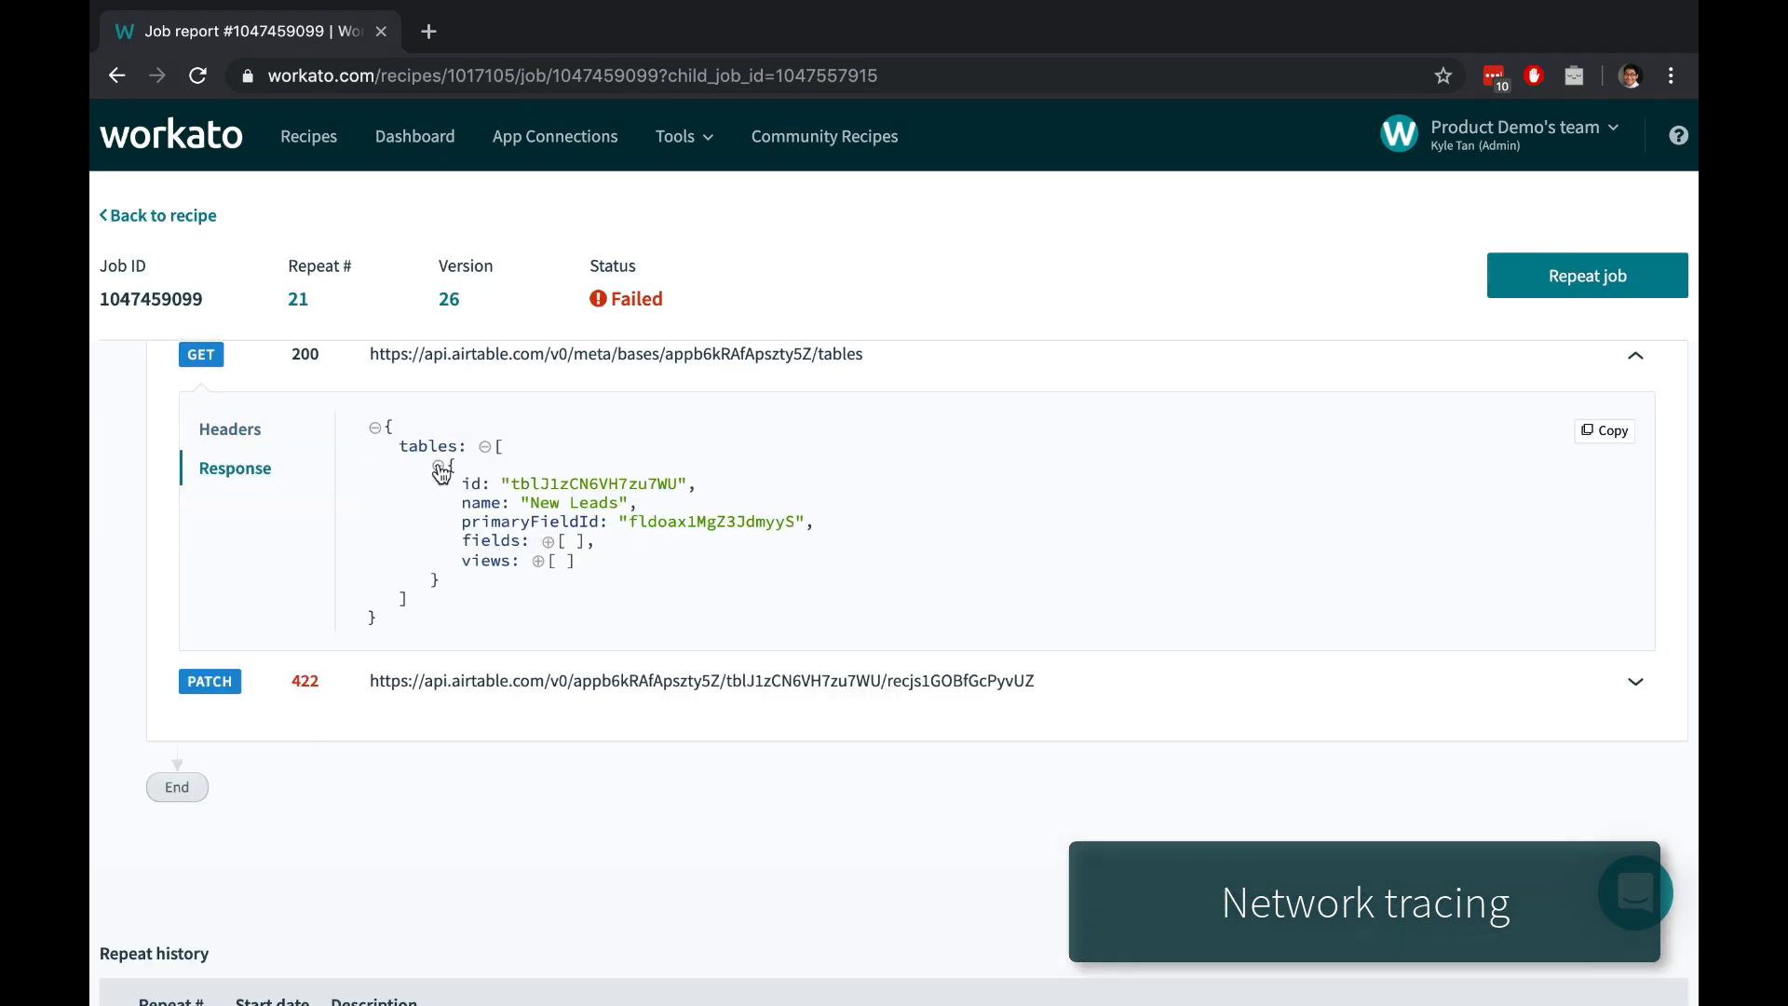
left_click(546, 540)
left_click(500, 559)
left_click(504, 575)
Step: Expand the PATCH 422 request and highlight the Industry error in its response
left_click(510, 870)
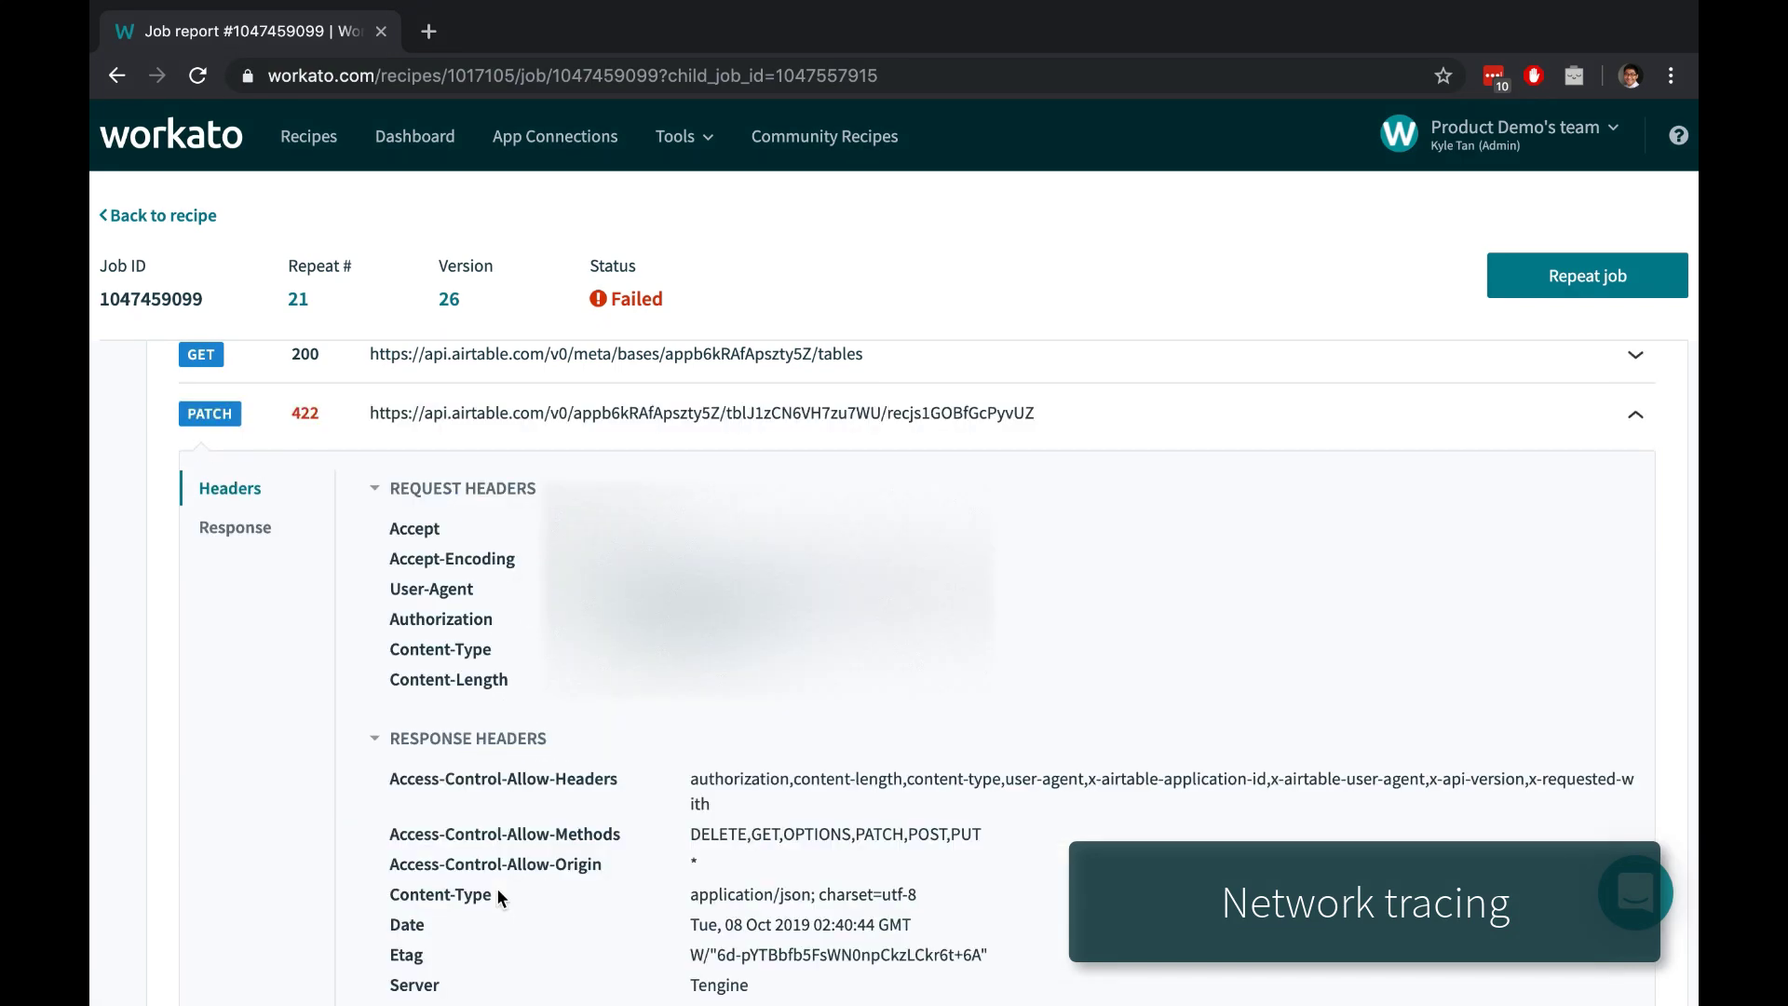
left_click(273, 531)
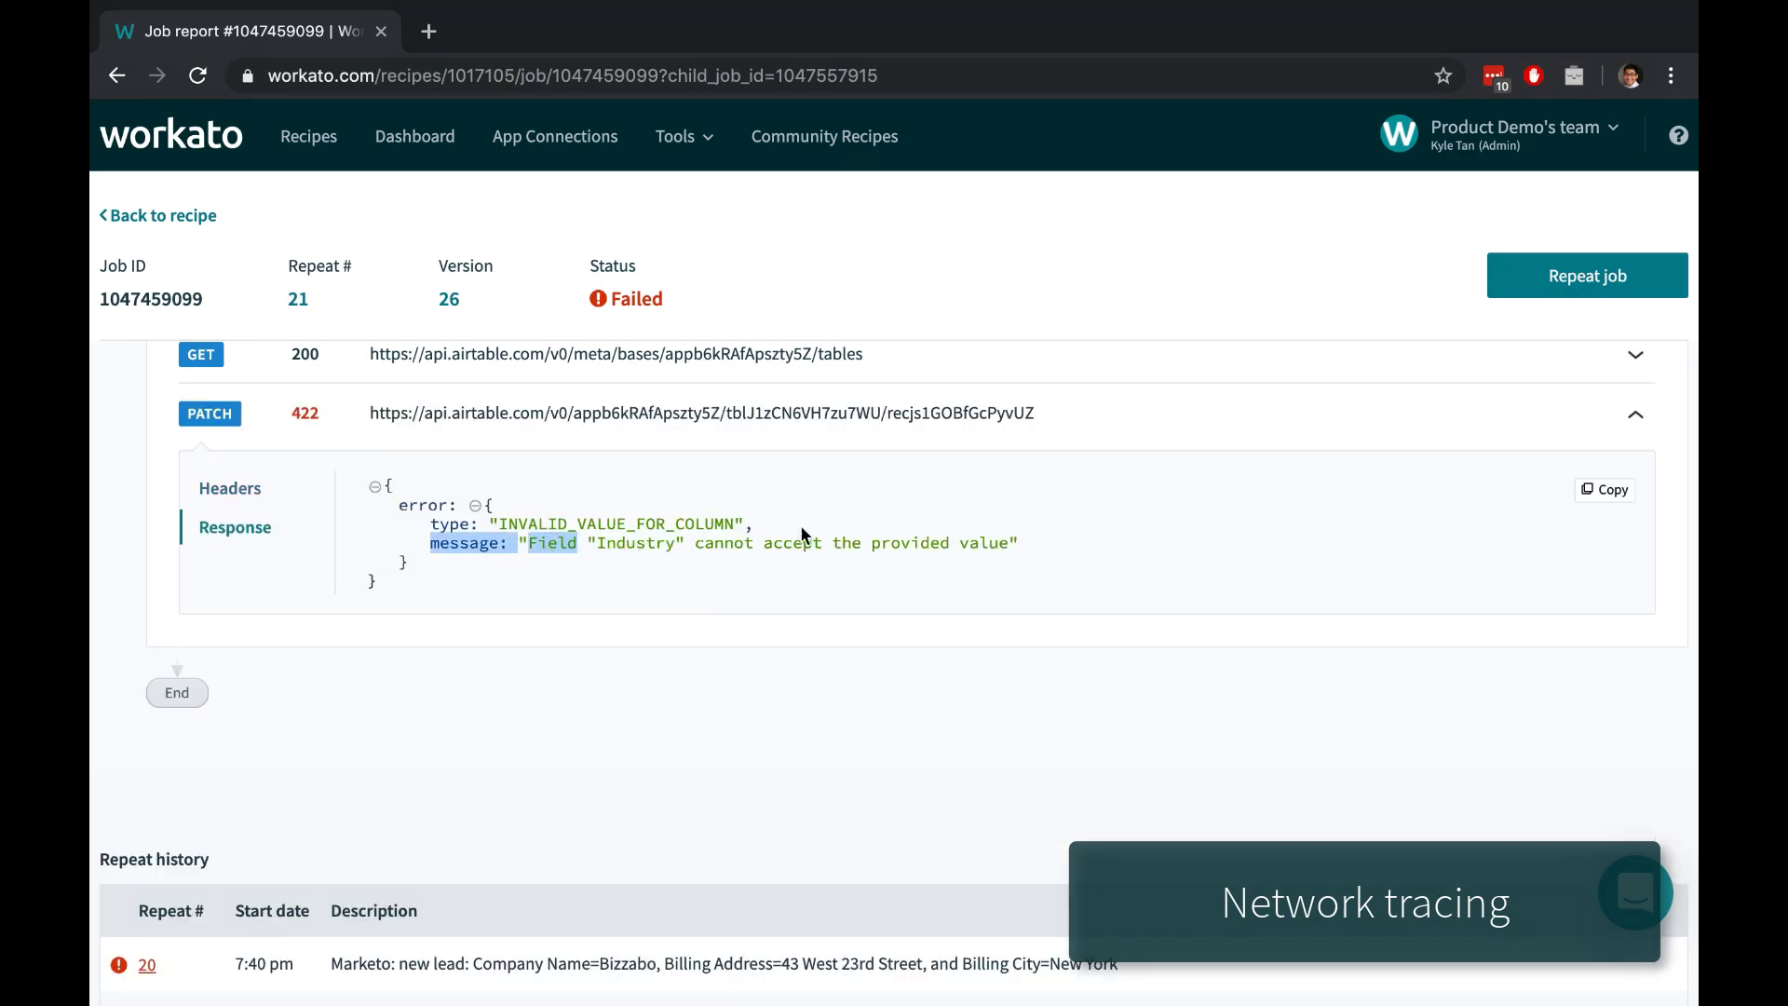
left_click_drag(532, 542, 979, 542)
left_click(980, 543)
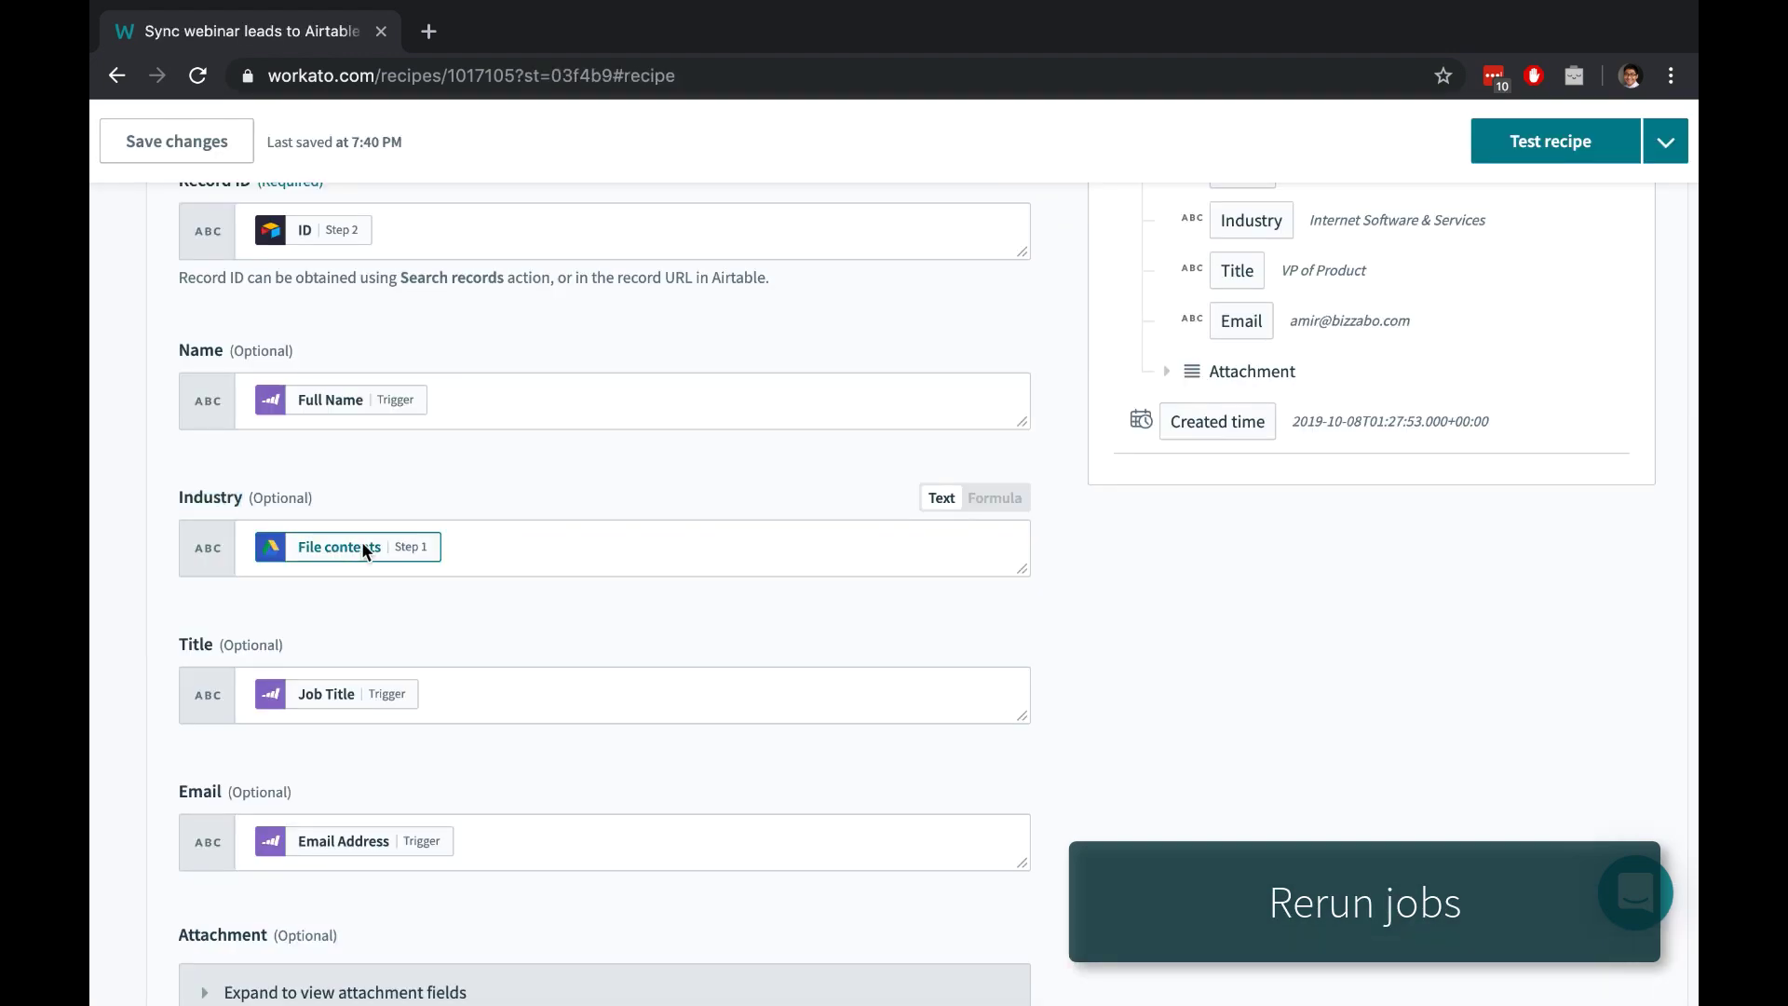
Step: Remap Industry from File contents to the trigger's Industry value and repeat the job
left_click(509, 550)
key("BackSpace")
left_click(519, 650)
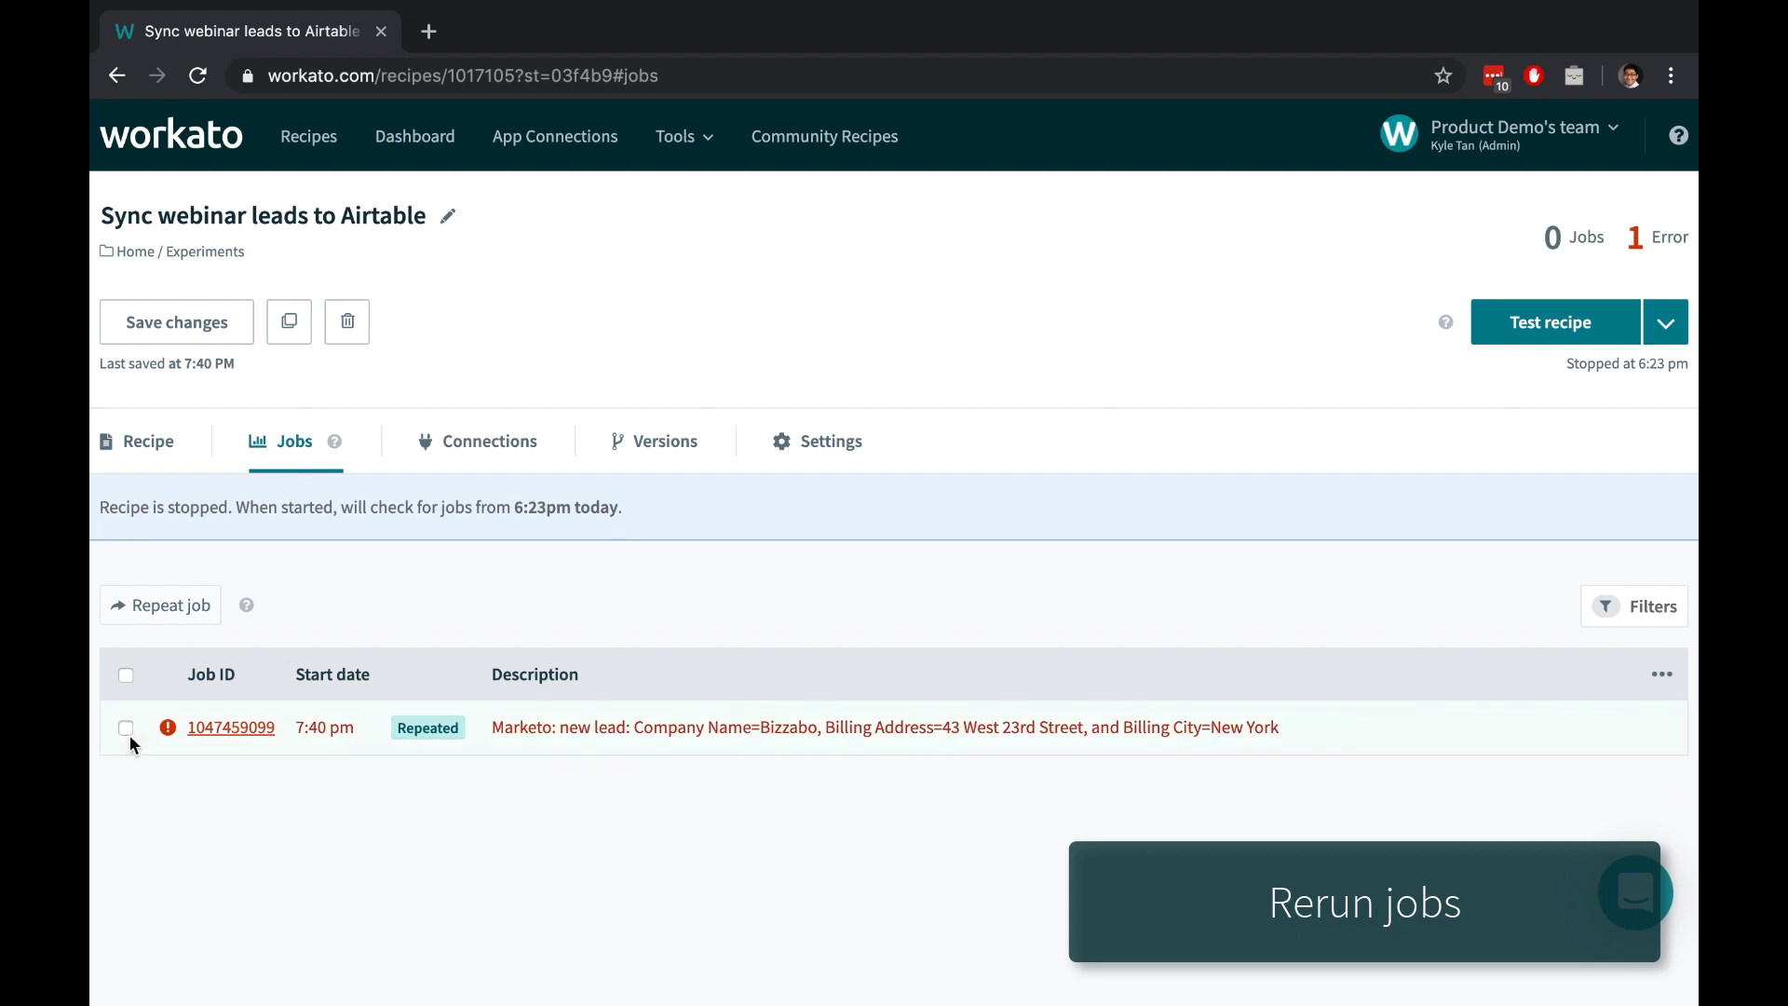
left_click(126, 727)
left_click(166, 615)
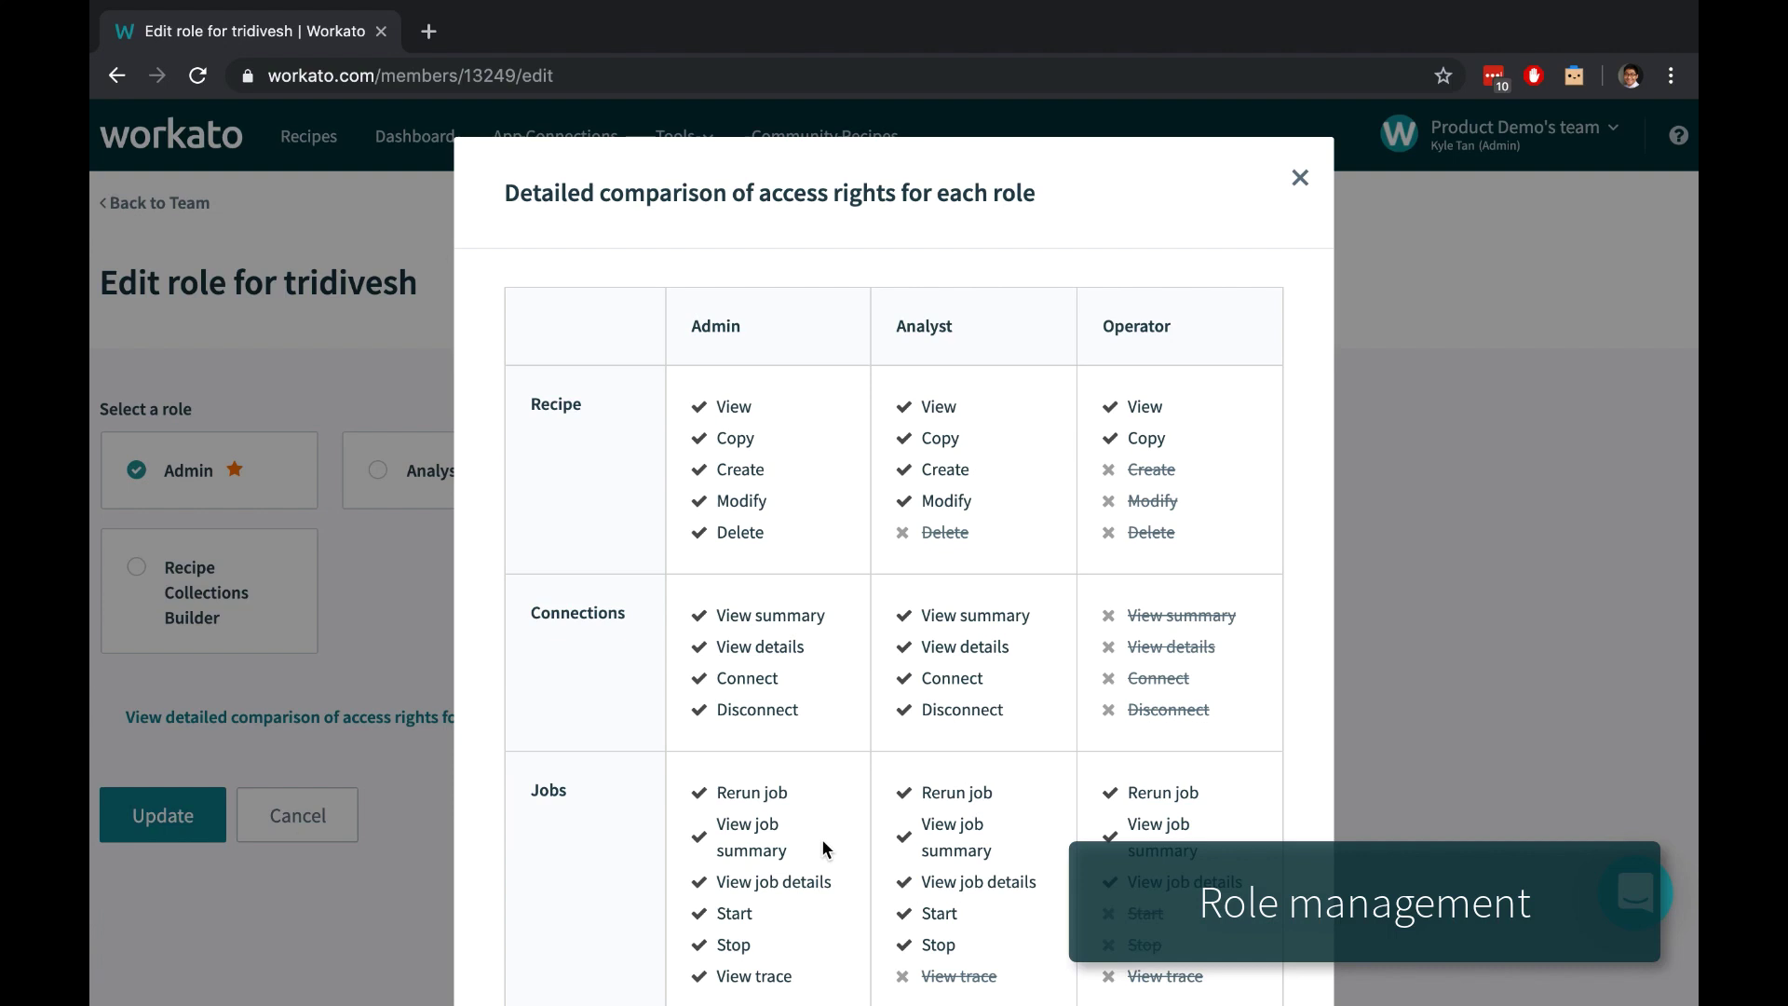
scroll(822, 838, "down", 1)
scroll(822, 839, "down", 1)
scroll(823, 838, "down", 1)
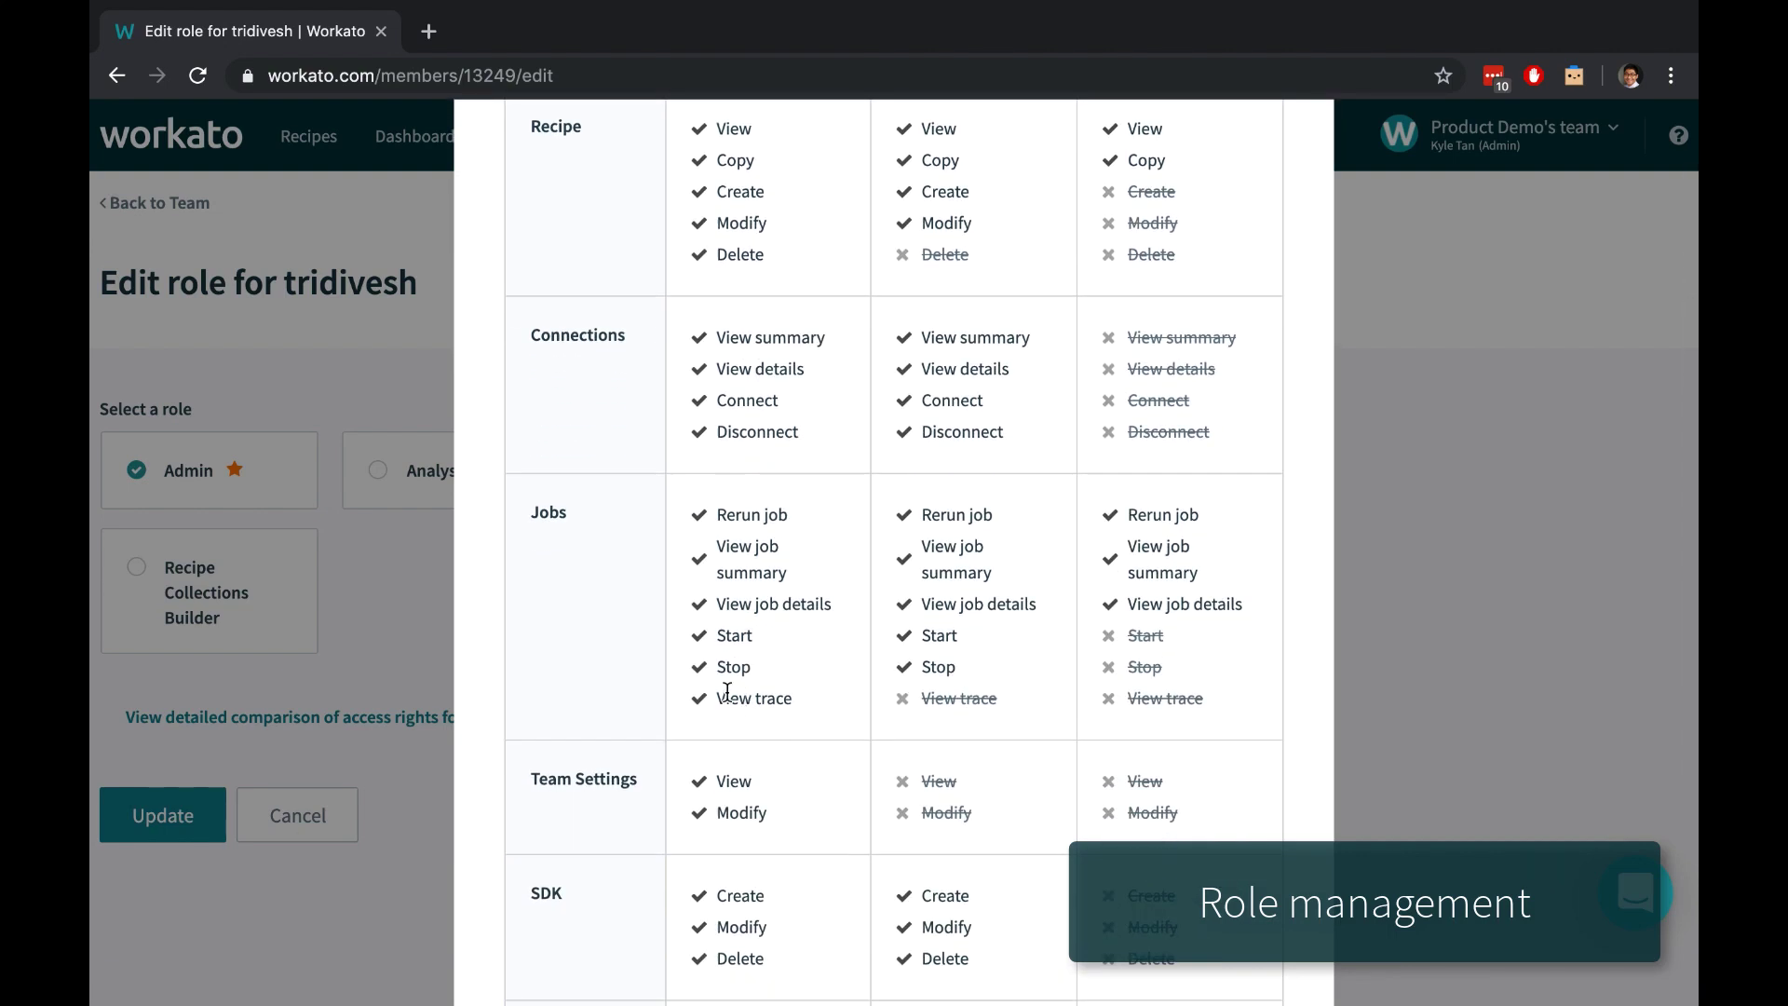
Step: Highlight the View trace privilege, then toggle Debug Trace on the Recipe Collections Builder role
left_click_drag(718, 697, 772, 694)
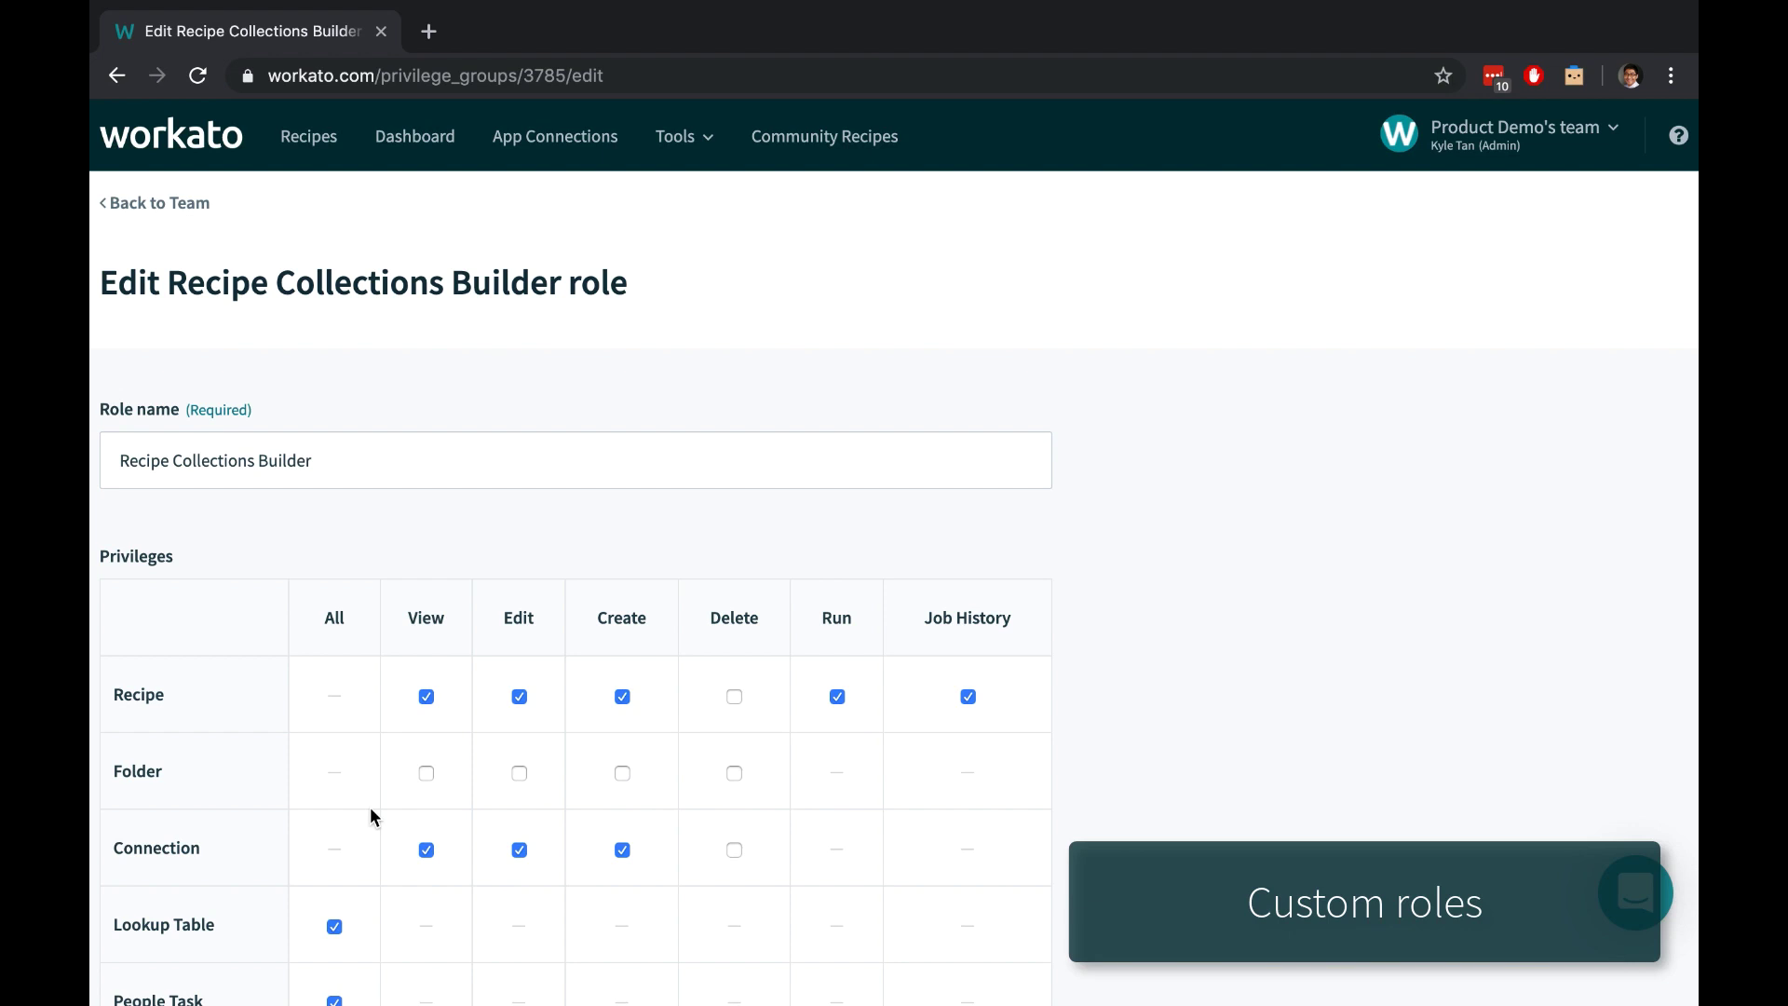
scroll(370, 810, "down", 2)
scroll(371, 809, "down", 1)
scroll(370, 810, "down", 2)
scroll(370, 818, "down", 2)
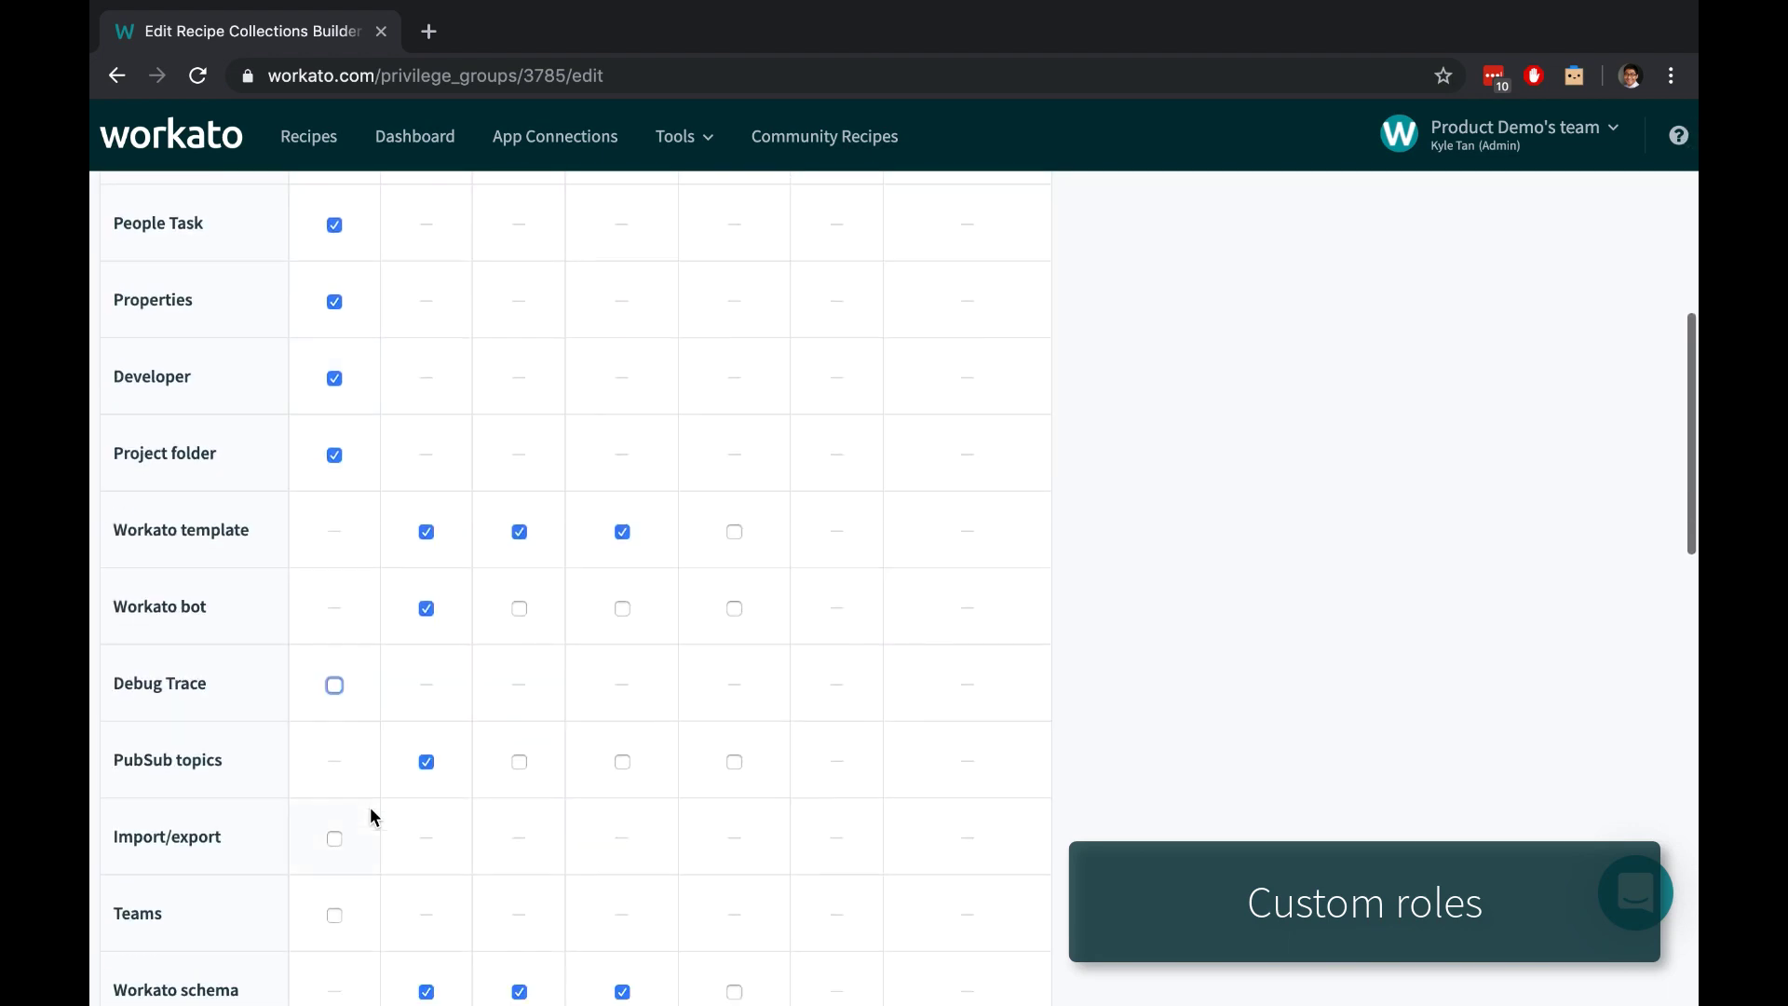
left_click(336, 688)
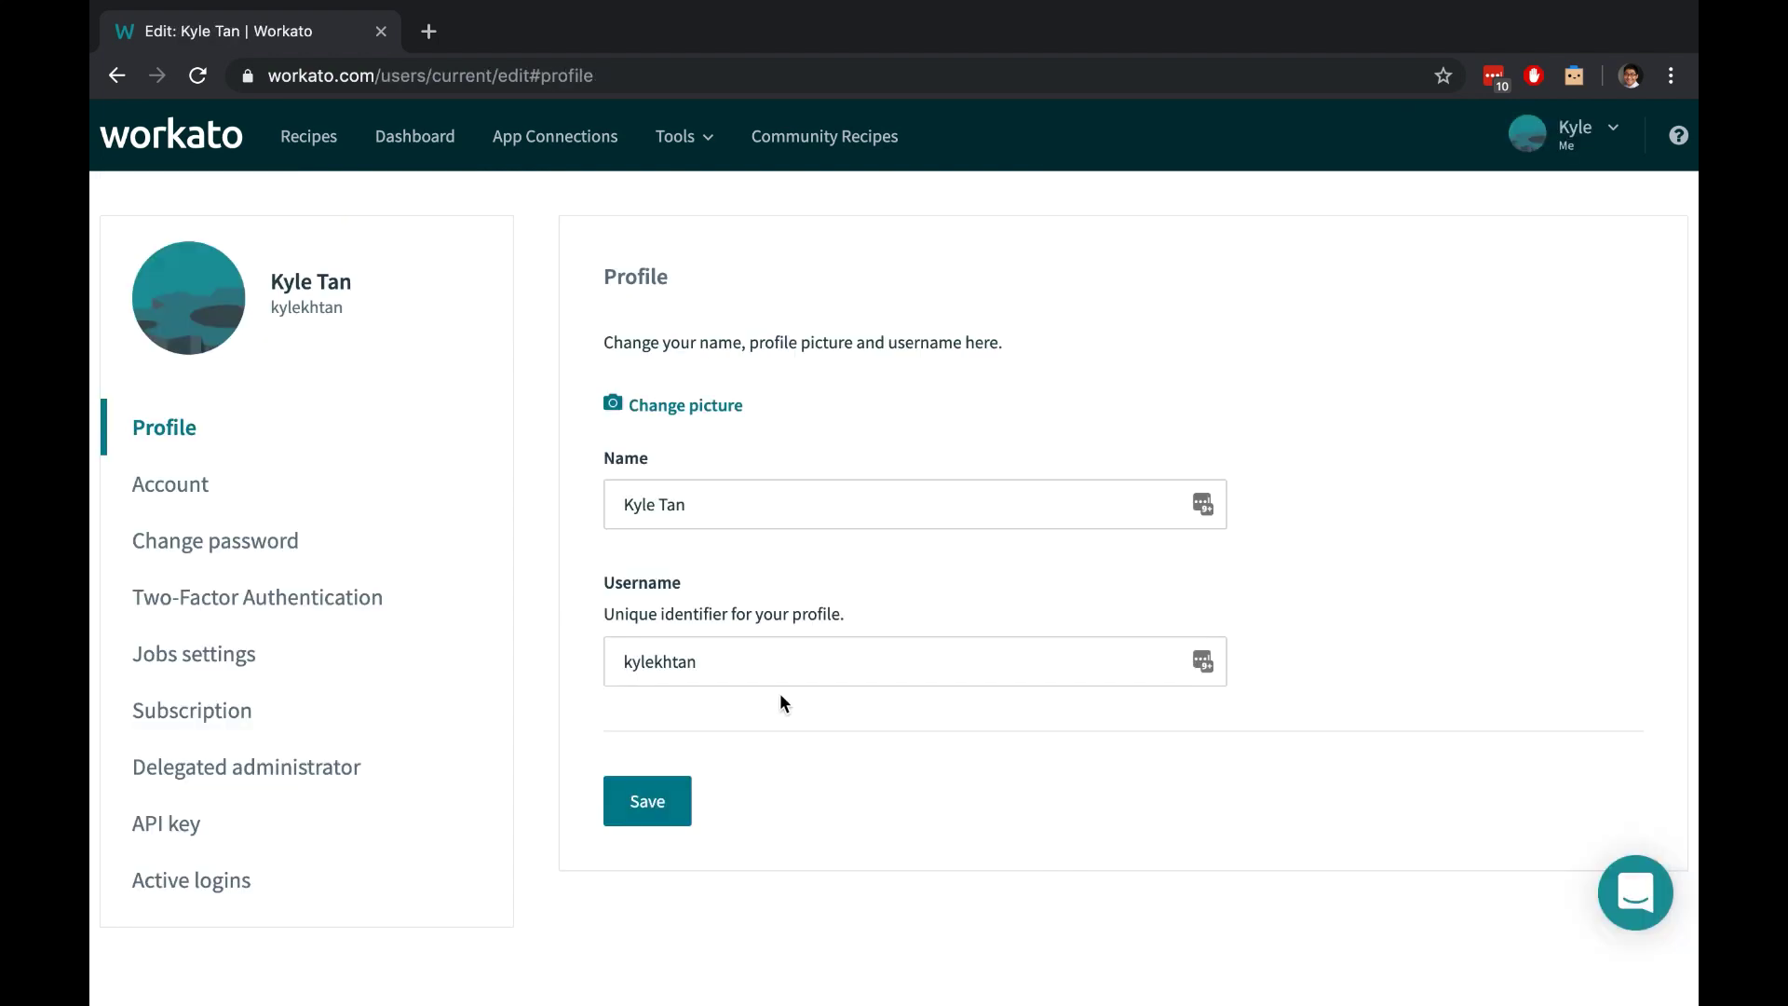
Step: Open the personal Jobs settings showing network trace enabled
left_click(451, 677)
scroll(643, 764, "down", 2)
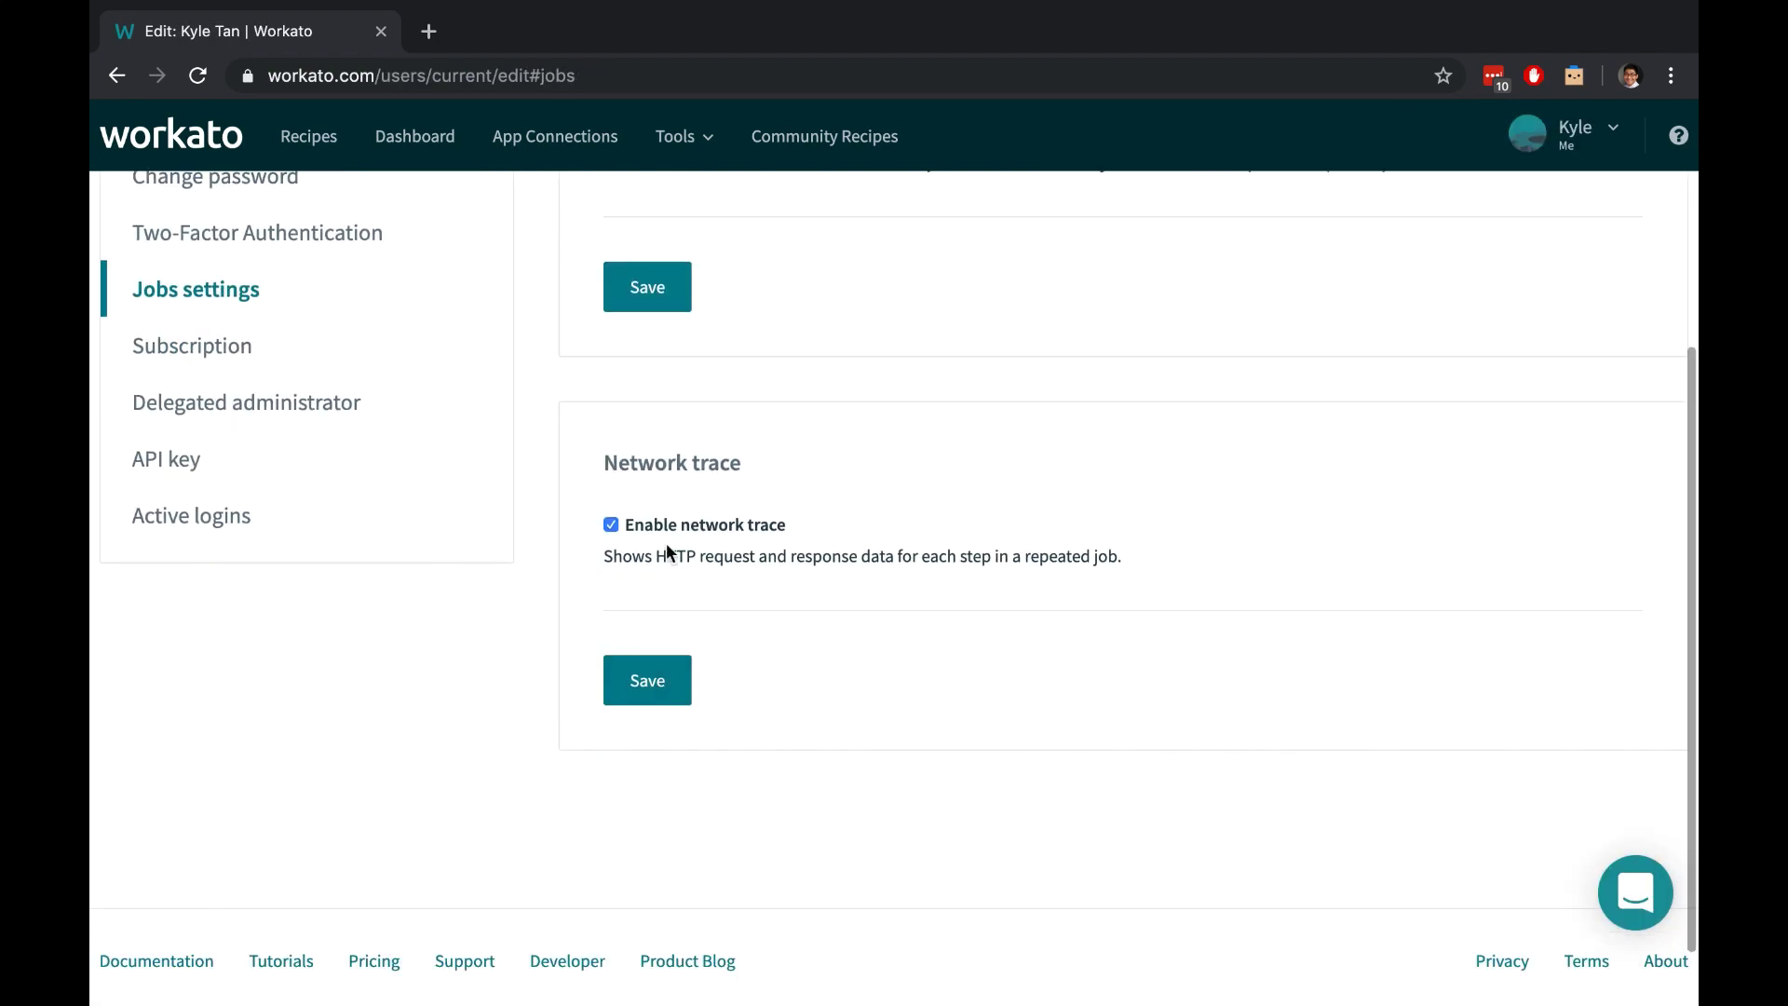